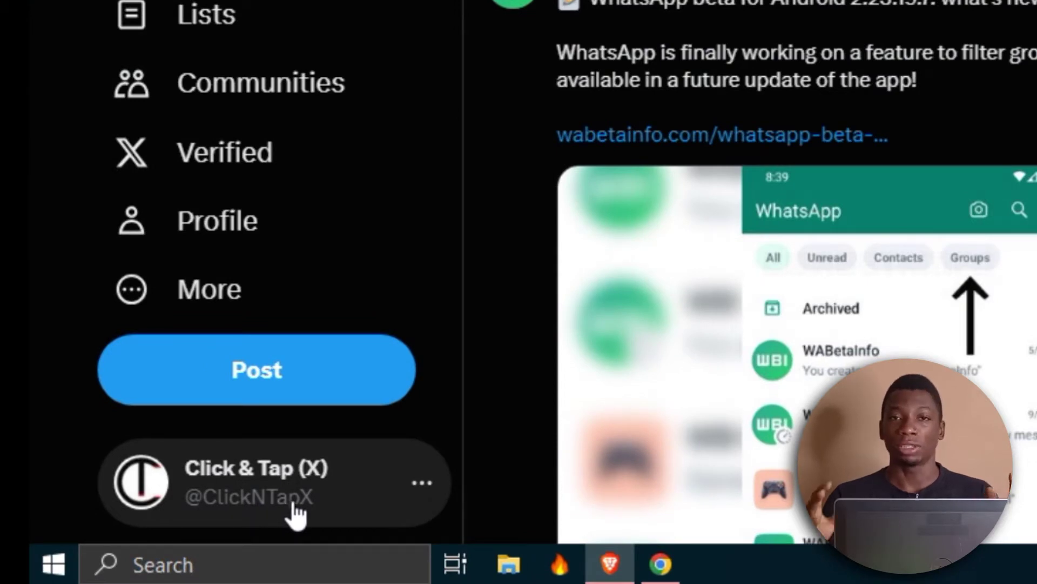
# Return to the invited account's window and open its Security and account access > Delegate settings.
pyautogui.click(676, 564)
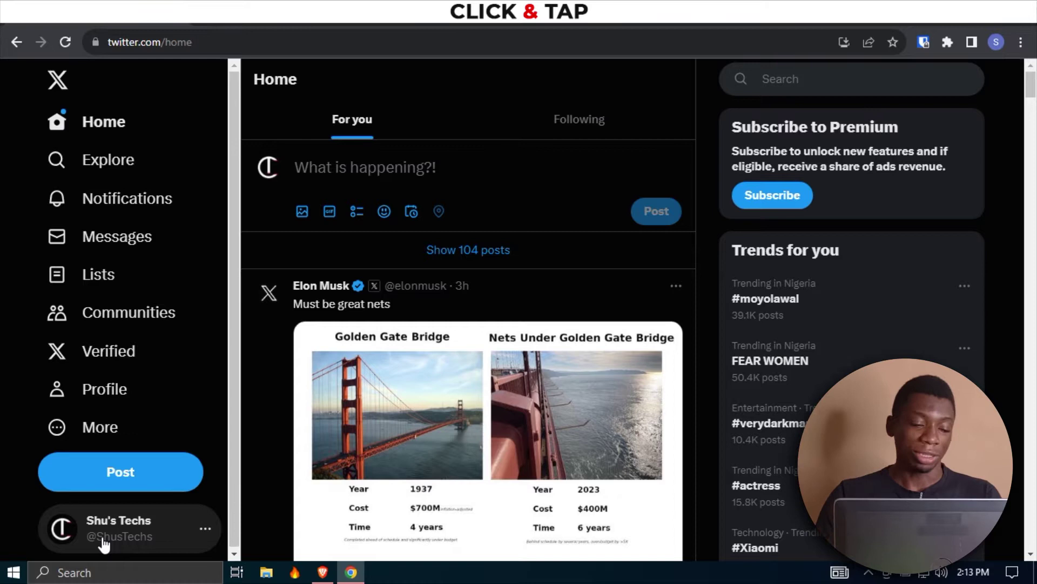
pyautogui.moveTo(325, 579)
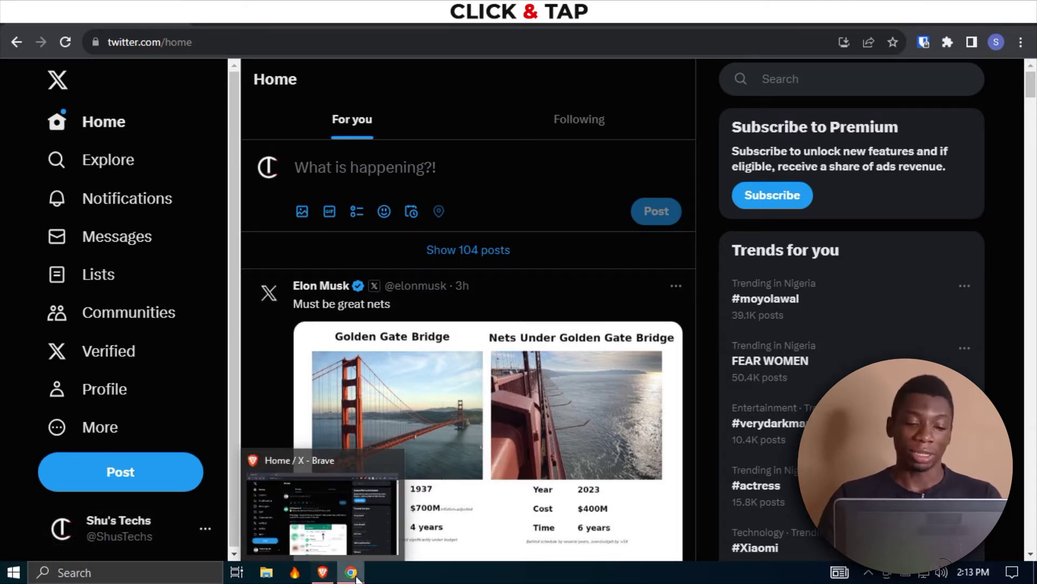
pyautogui.moveTo(357, 579)
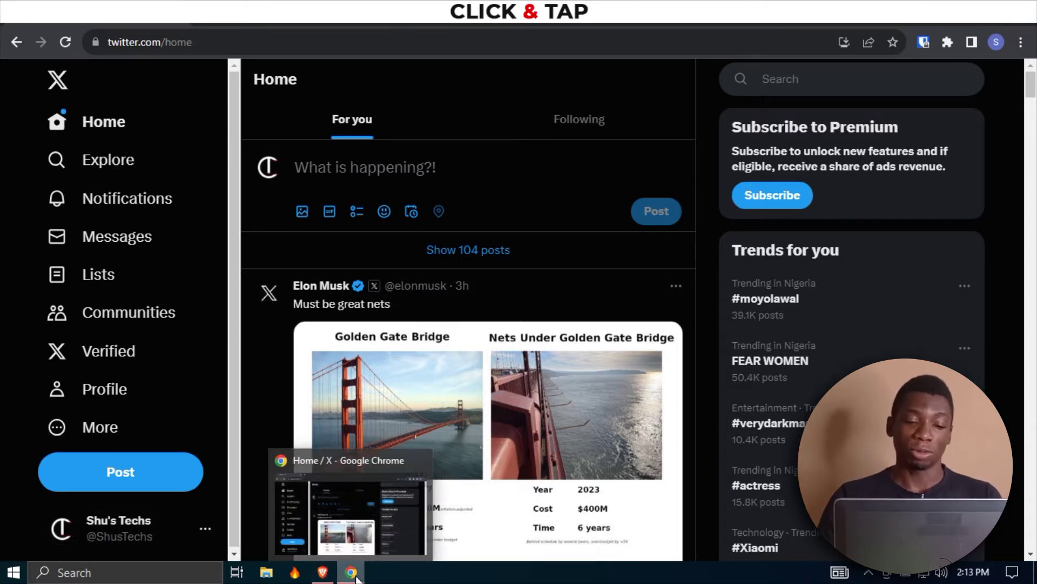
pyautogui.click(323, 574)
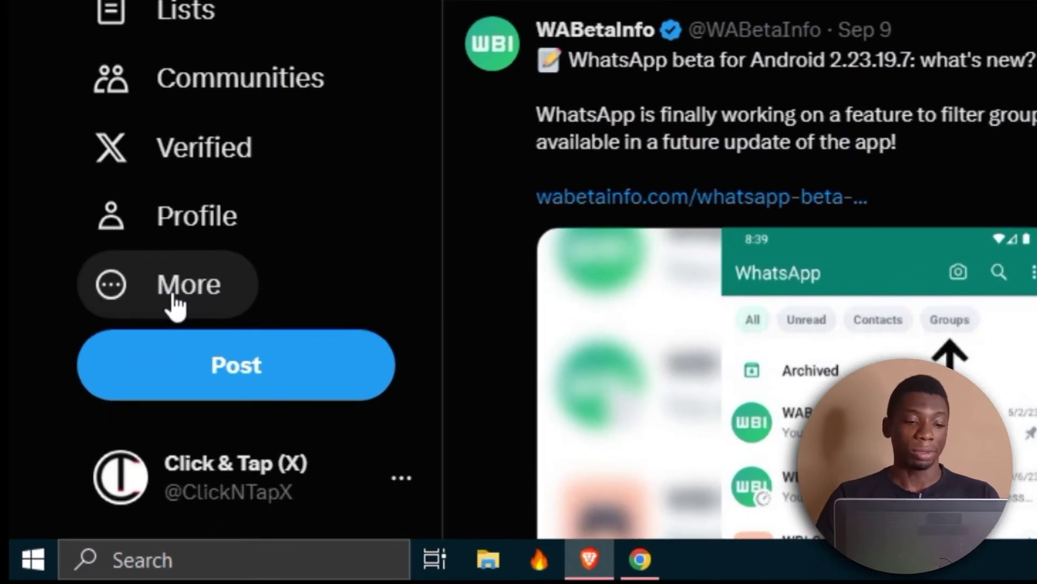
pyautogui.click(175, 305)
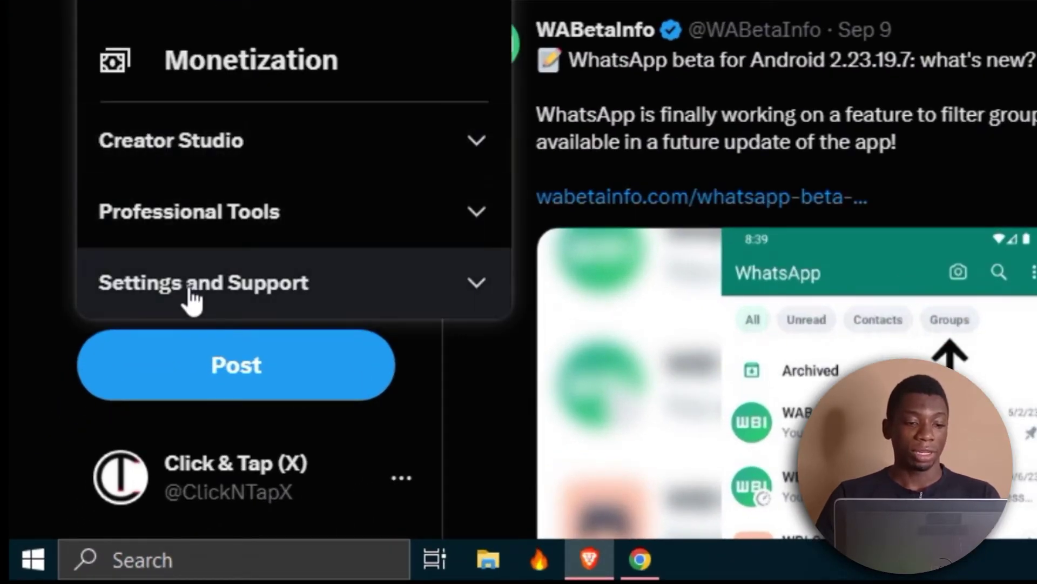
pyautogui.click(191, 297)
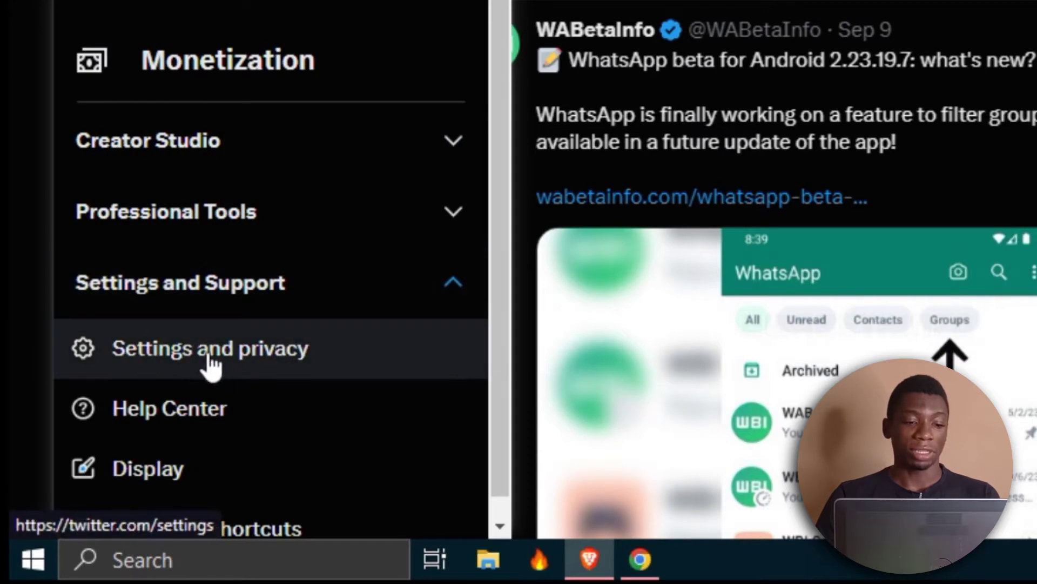
pyautogui.click(211, 362)
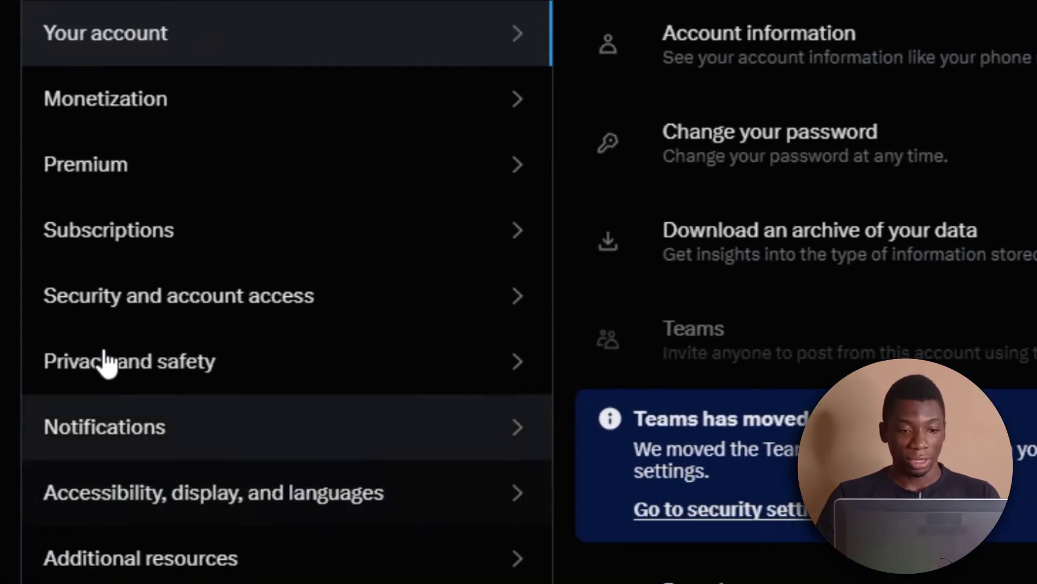
pyautogui.click(93, 316)
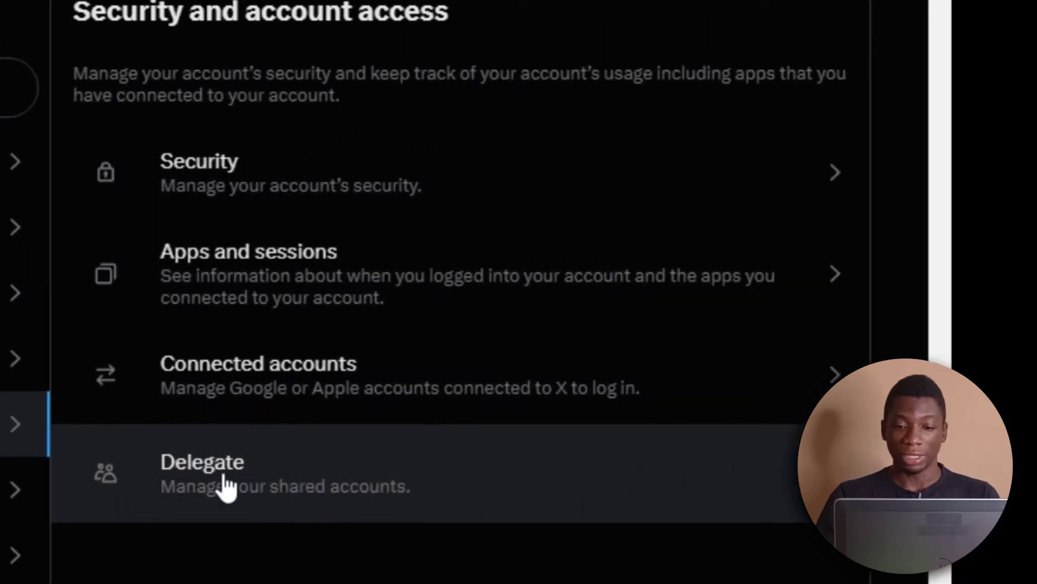
pyautogui.click(234, 482)
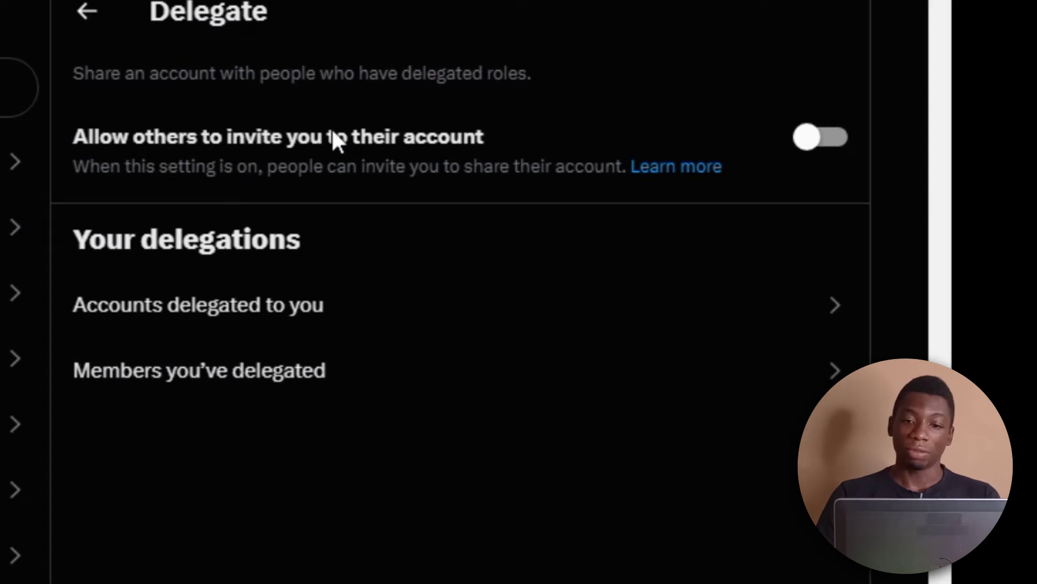
# Turn on Allow others to invite you with Allow anyone, then go to the owner's window.
pyautogui.click(815, 140)
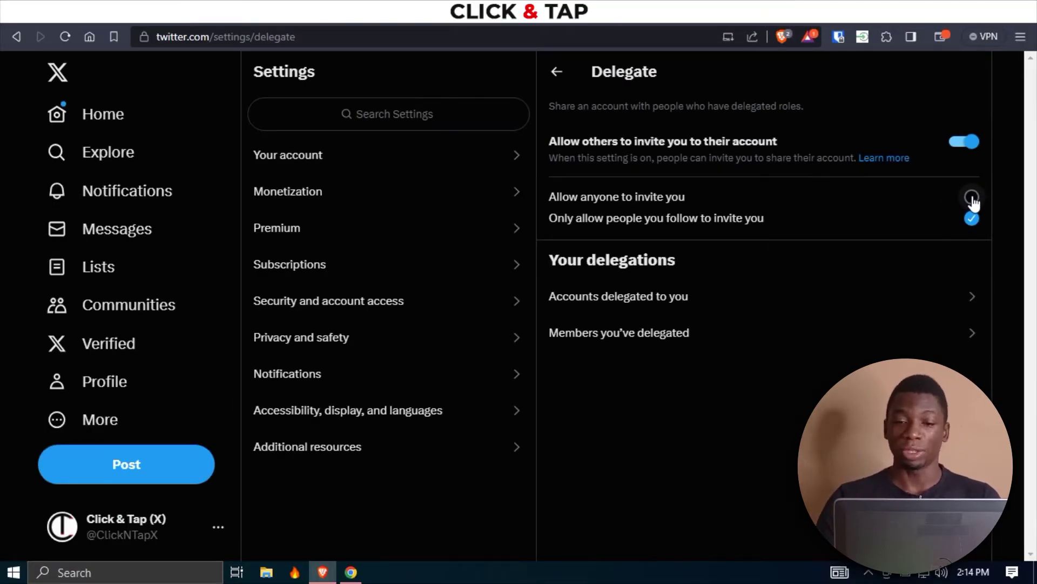
pyautogui.click(972, 197)
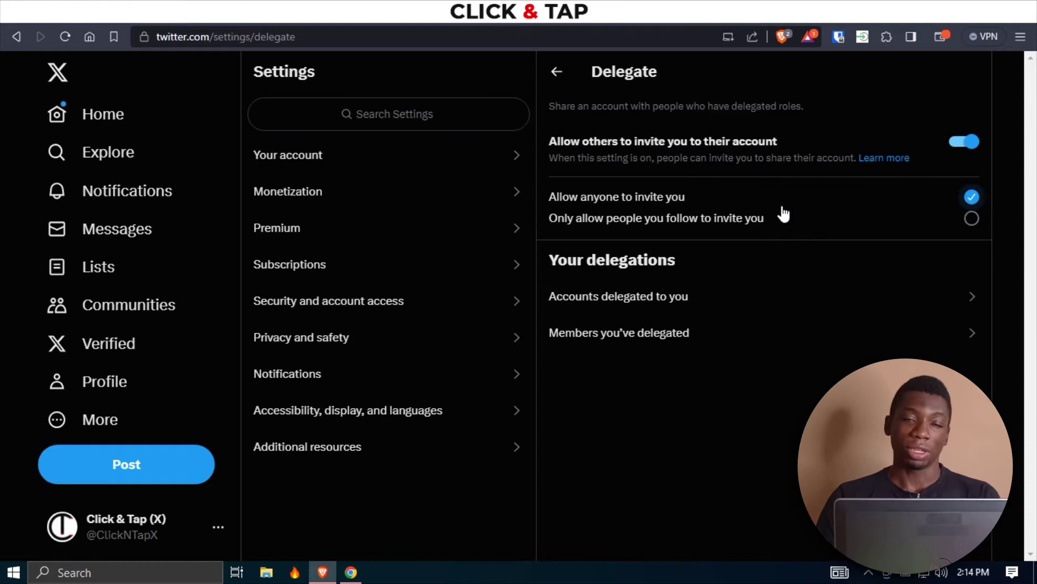
pyautogui.click(352, 573)
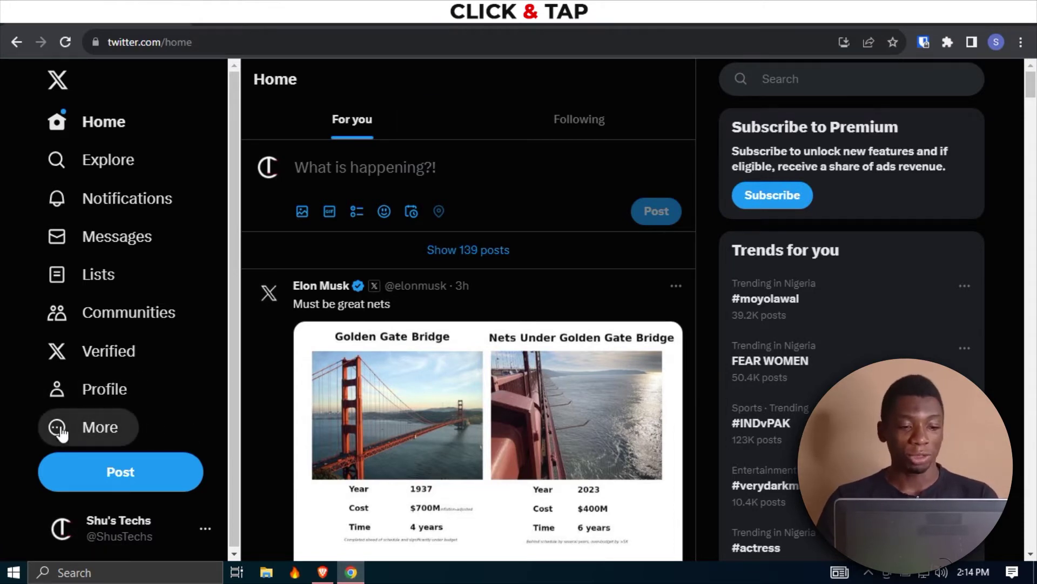
# On the owner account, open Delegate > Members you've delegated and start Invite a member.
pyautogui.click(81, 428)
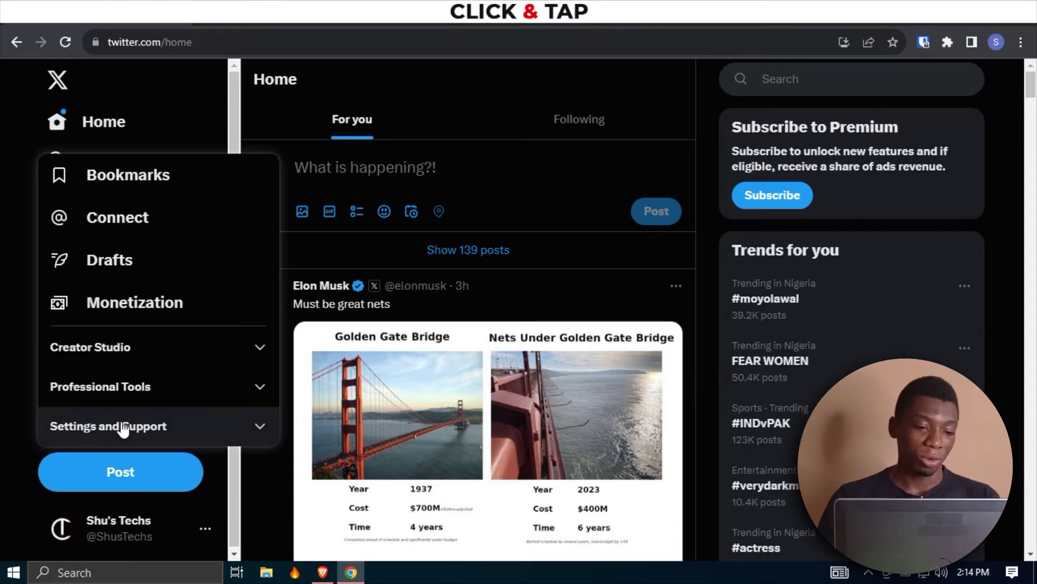
pyautogui.click(170, 432)
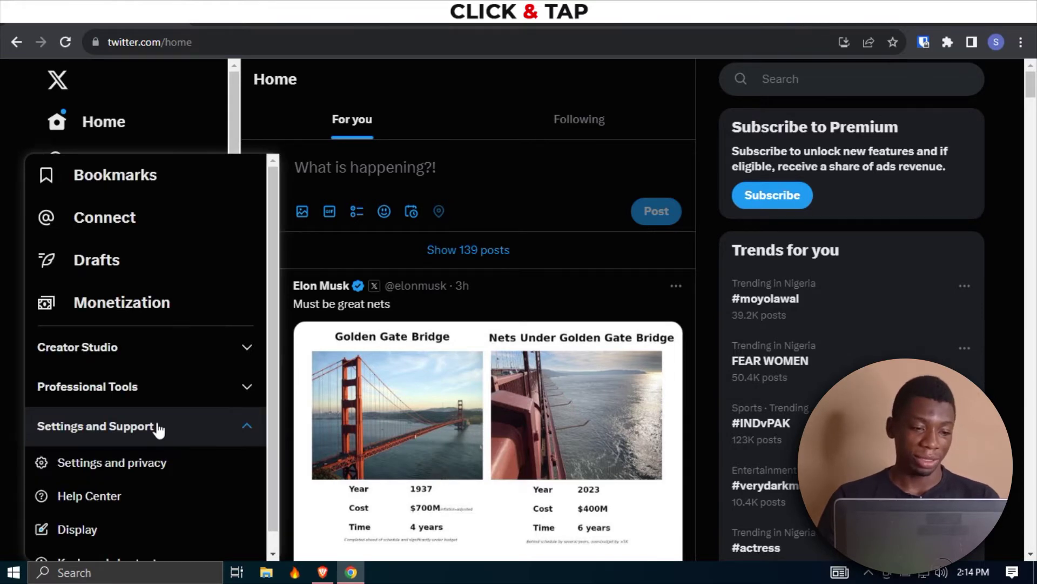
pyautogui.click(79, 470)
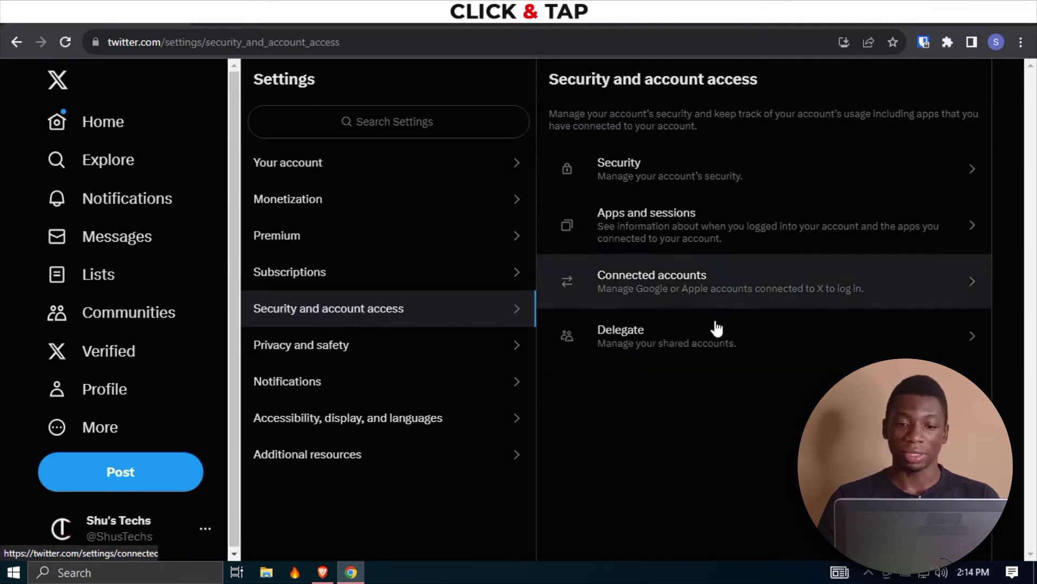
pyautogui.click(710, 346)
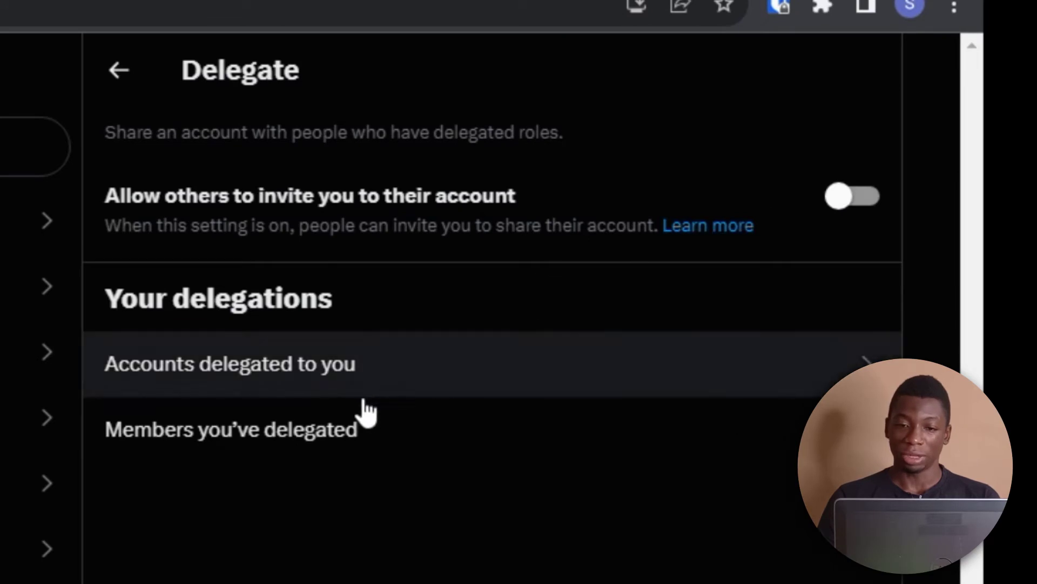
pyautogui.click(261, 442)
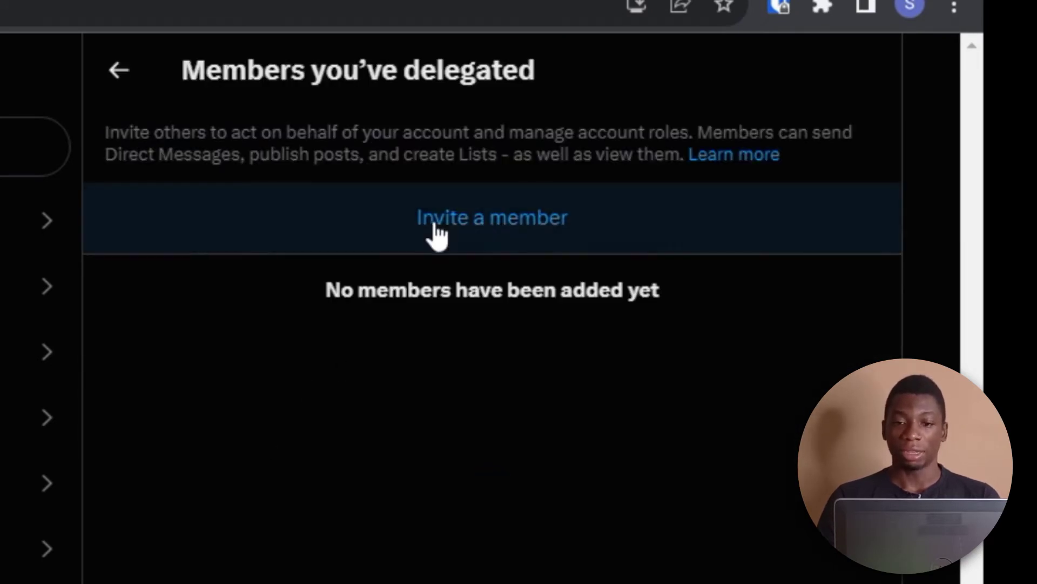
pyautogui.click(435, 232)
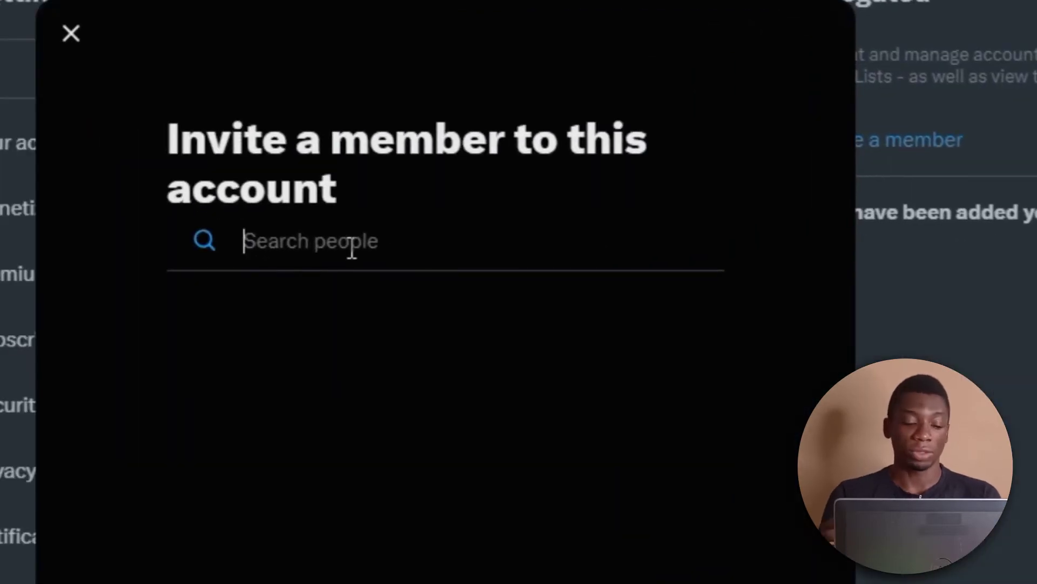
# Search for clickntapx, select that account, and send it a Contributor invite.
pyautogui.write('a')
pyautogui.press('BackSpace')
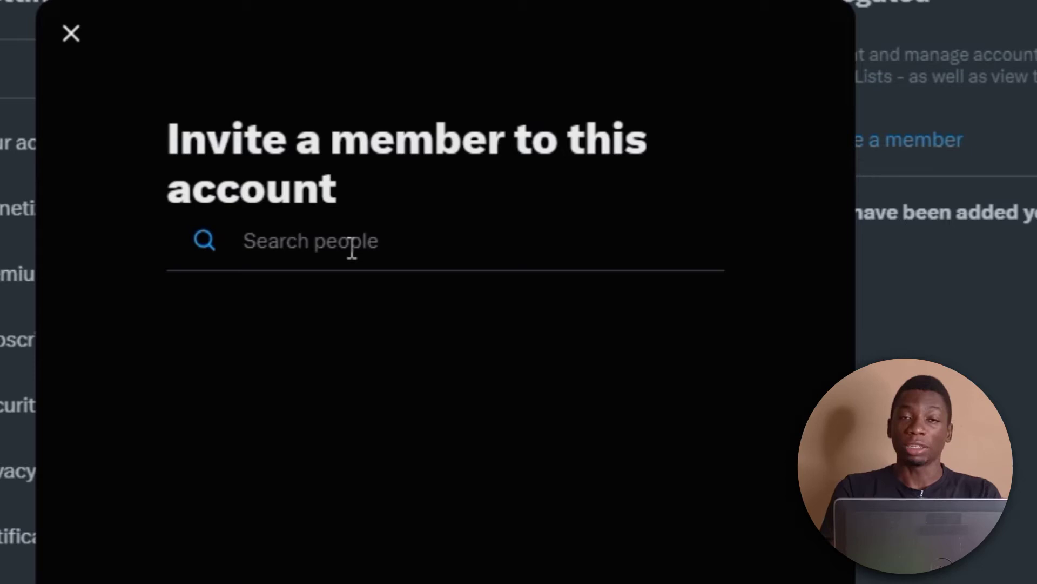
pyautogui.write('@')
pyautogui.press('BackSpace')
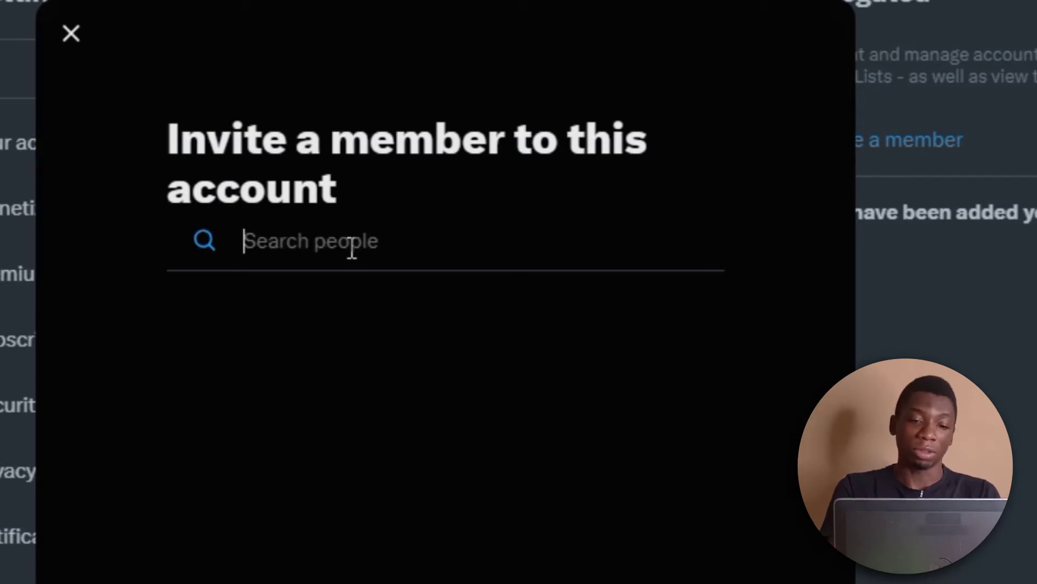
pyautogui.write('click')
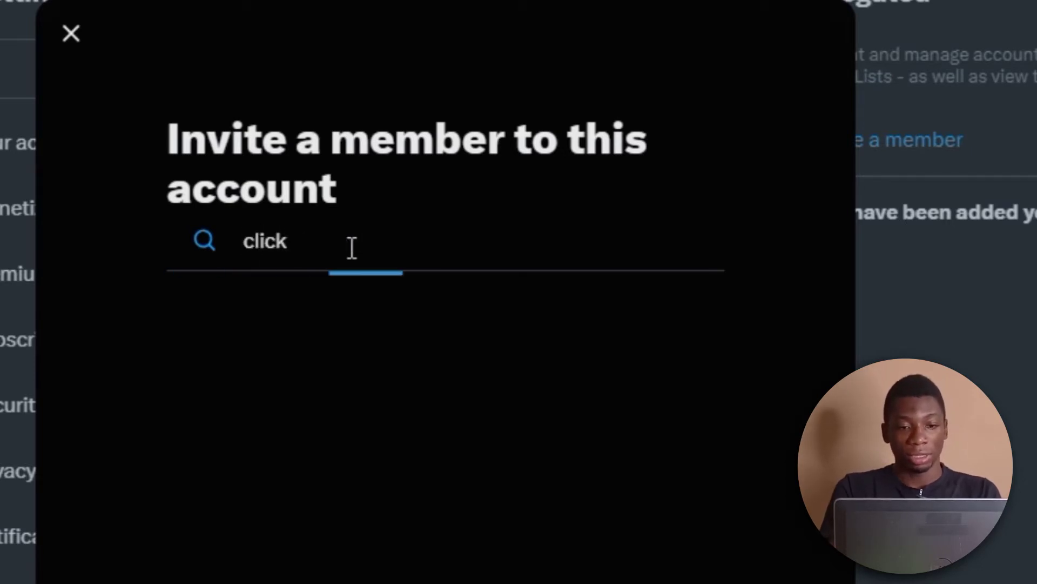
pyautogui.write('ntapx')
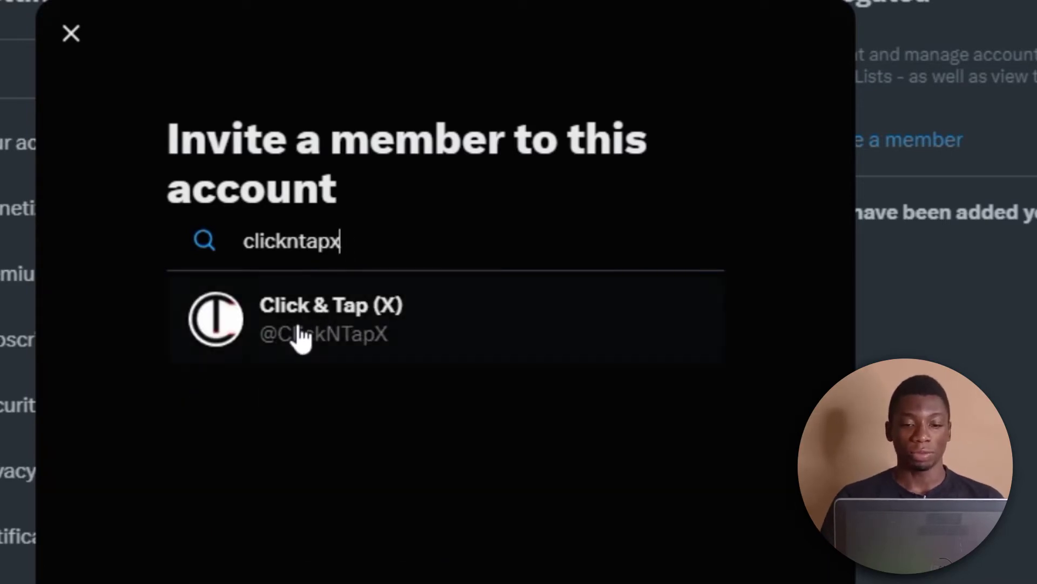
pyautogui.click(333, 330)
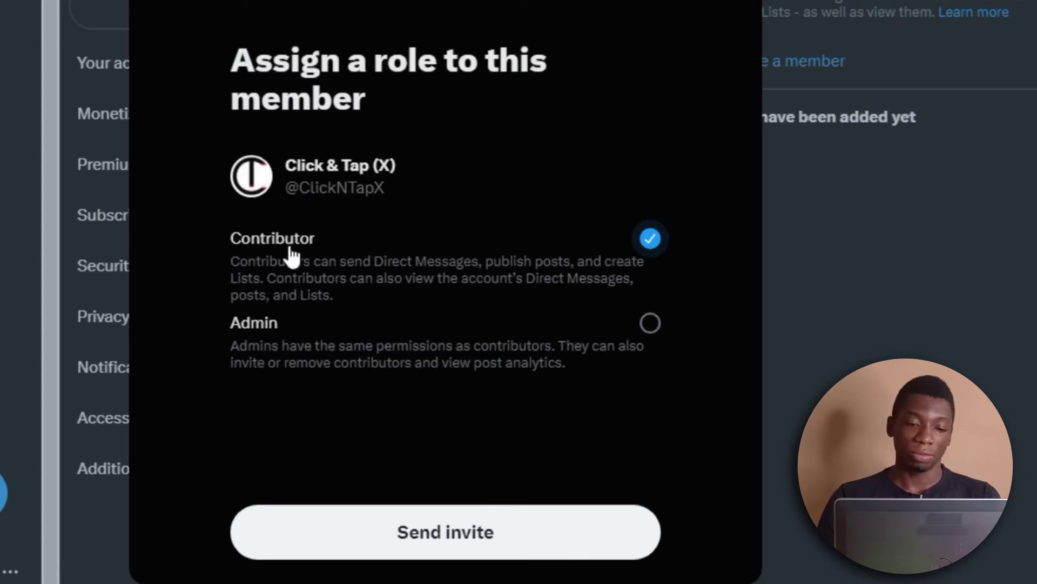
pyautogui.click(437, 547)
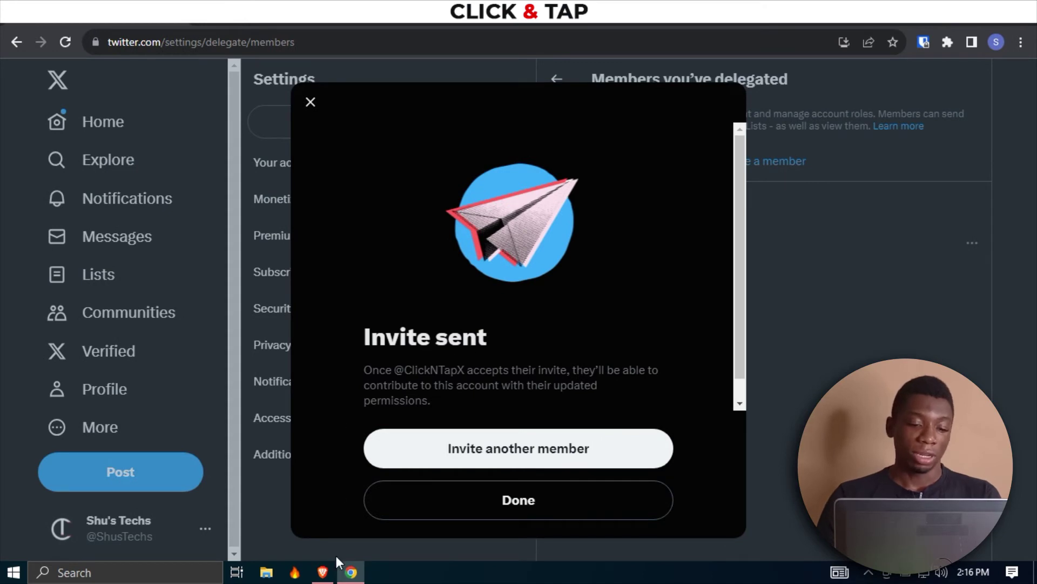
# In the invited account's Brave window, open the Gmail delegation invite email and read it.
pyautogui.click(330, 575)
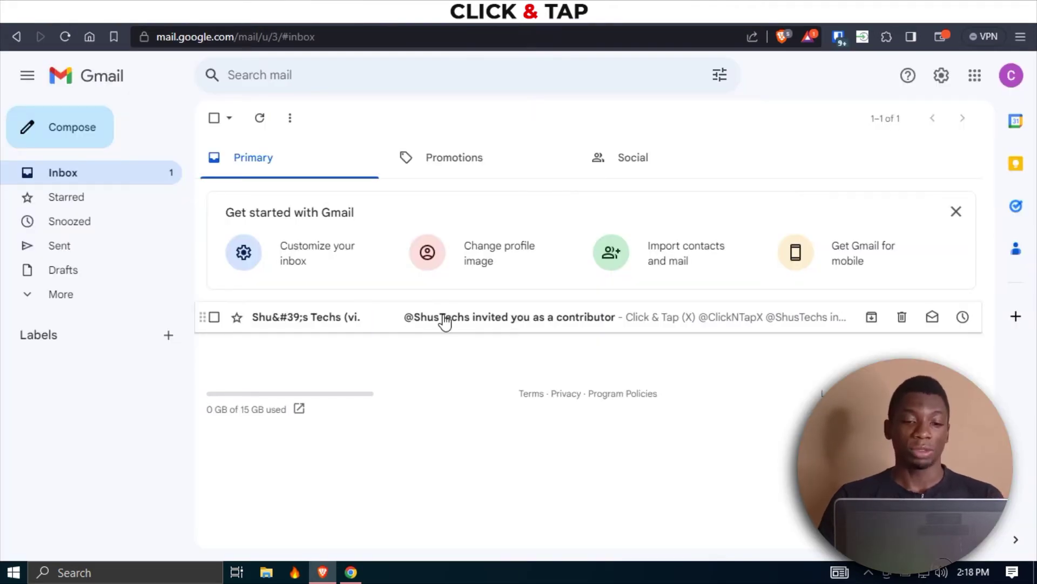
pyautogui.click(445, 318)
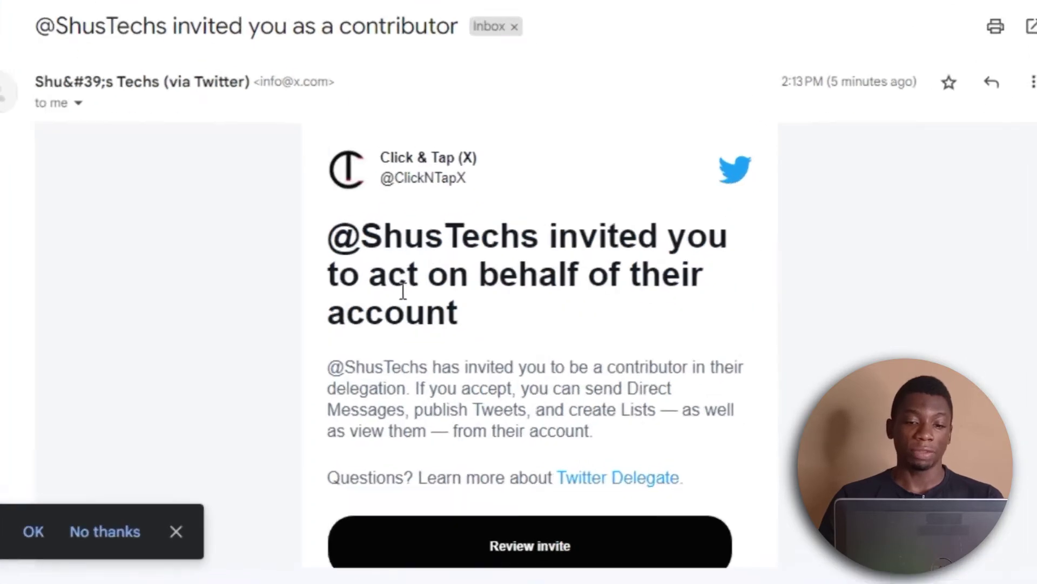
pyautogui.scroll(-1, 410, 409)
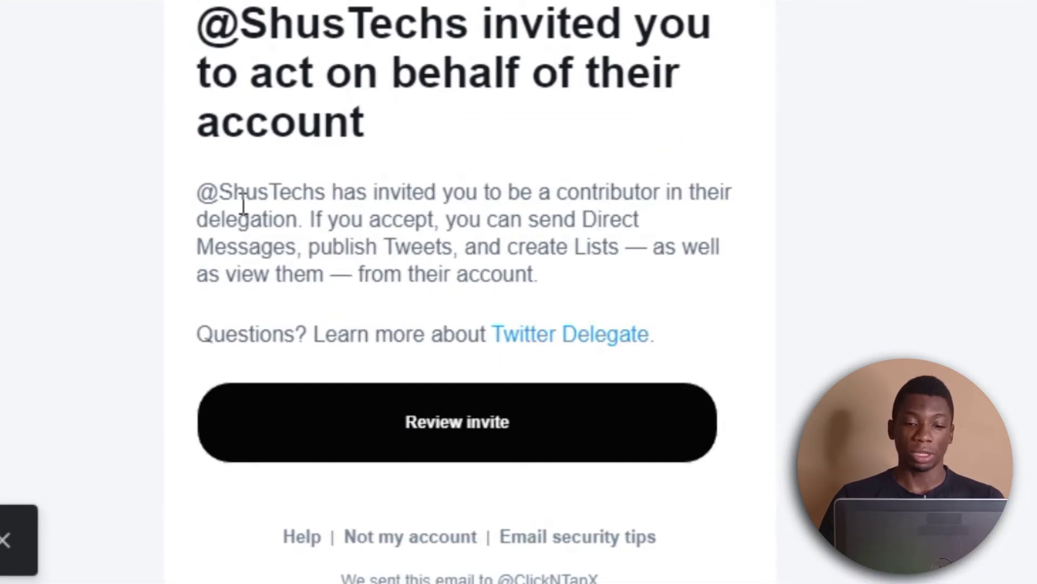
pyautogui.moveTo(319, 190); pyautogui.dragTo(196, 192)
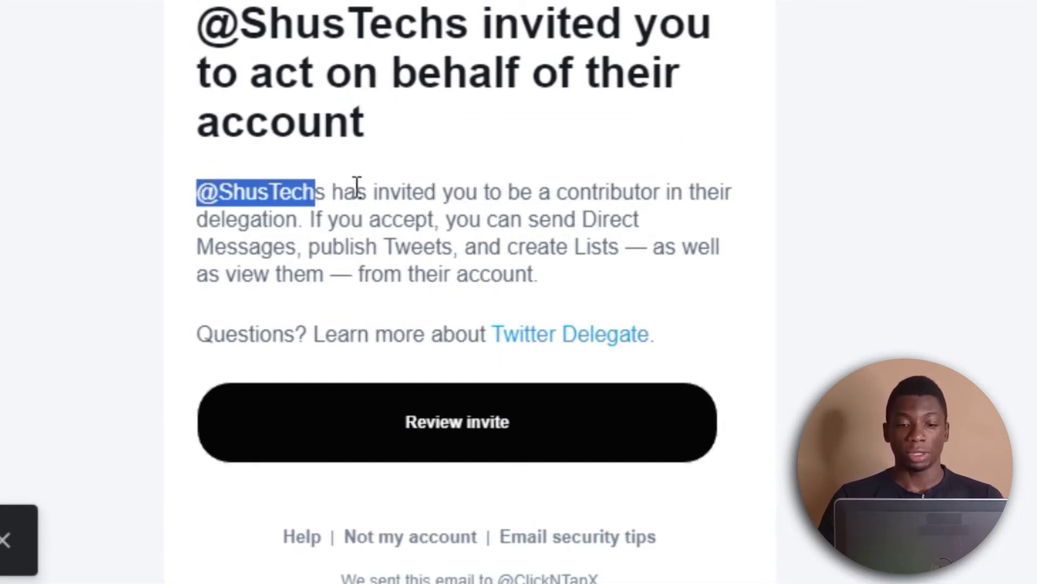
pyautogui.click(671, 201)
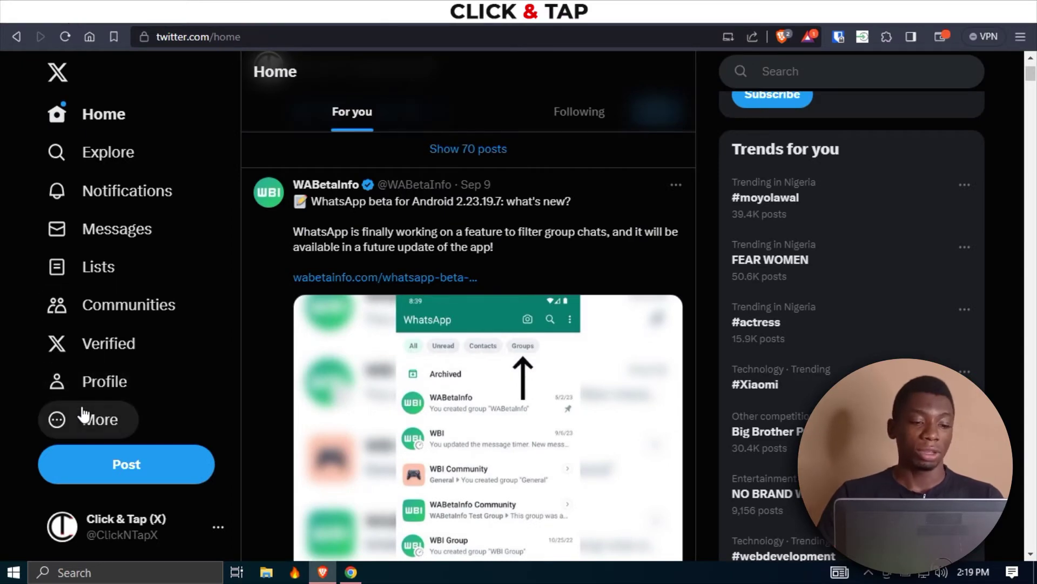
# Open Delegate settings and view Accounts delegated to you with its pending invites.
pyautogui.click(88, 424)
pyautogui.click(108, 418)
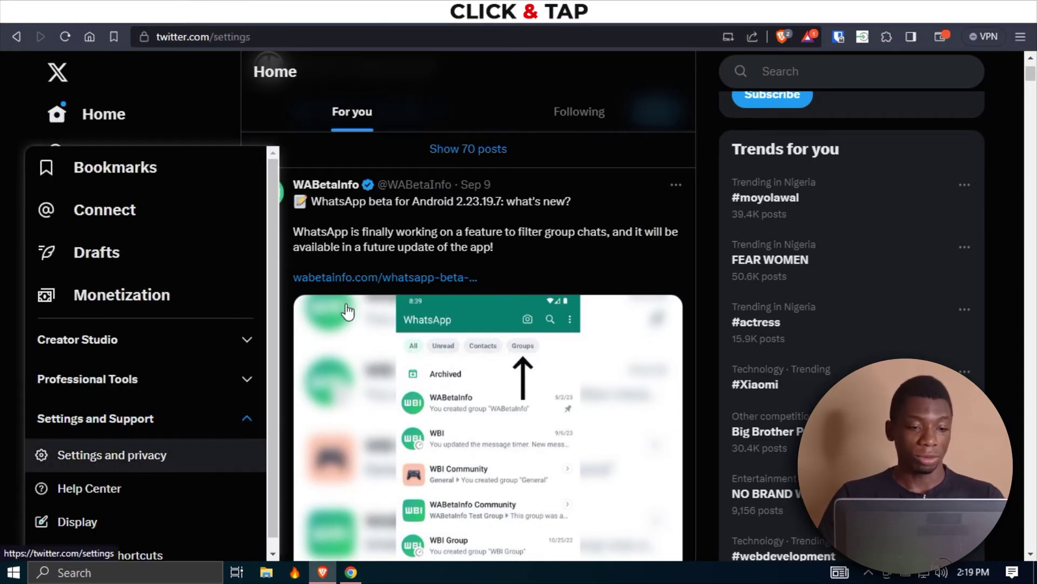
pyautogui.click(116, 453)
pyautogui.click(335, 309)
pyautogui.click(679, 343)
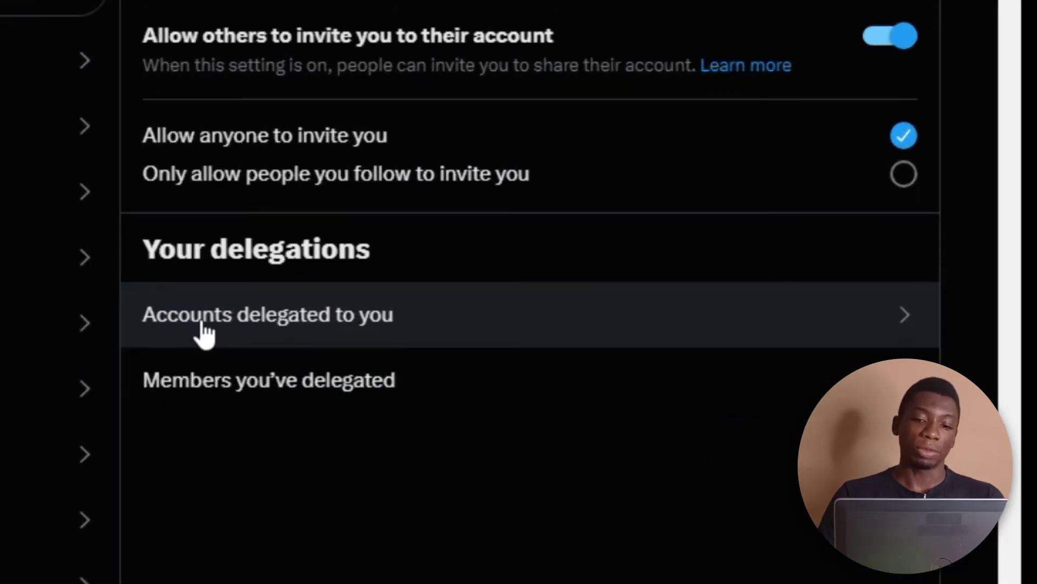
pyautogui.click(411, 331)
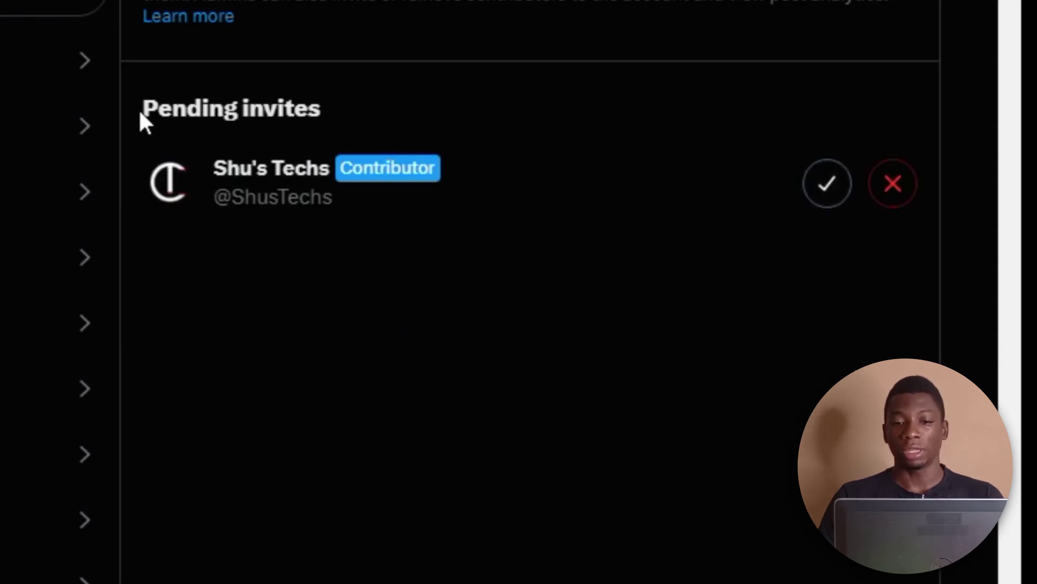
# Accept the pending Contributor invitation from Shu's Techs.
pyautogui.tripleClick(198, 114)
pyautogui.click(396, 344)
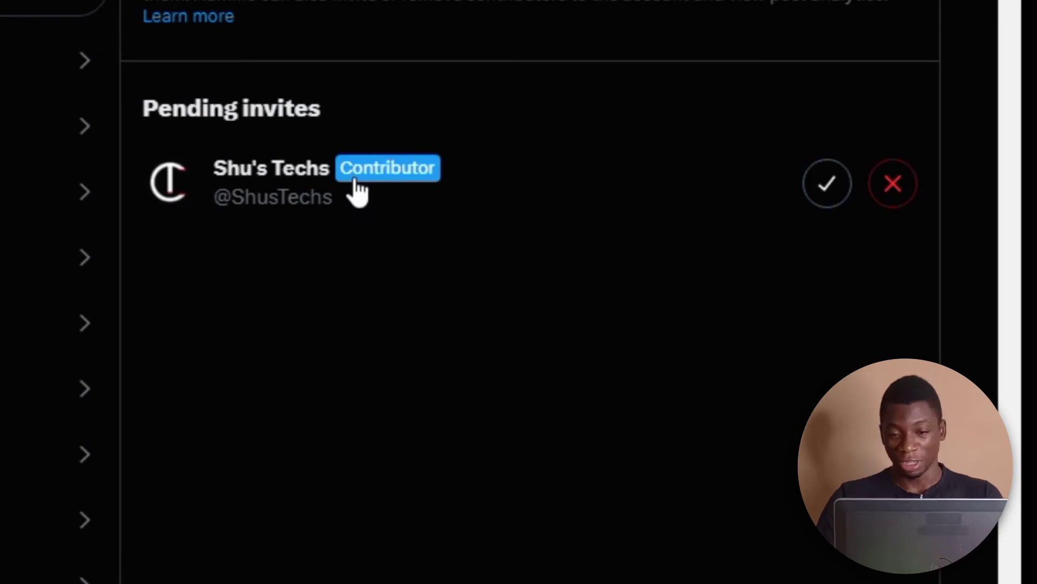
pyautogui.moveTo(299, 209)
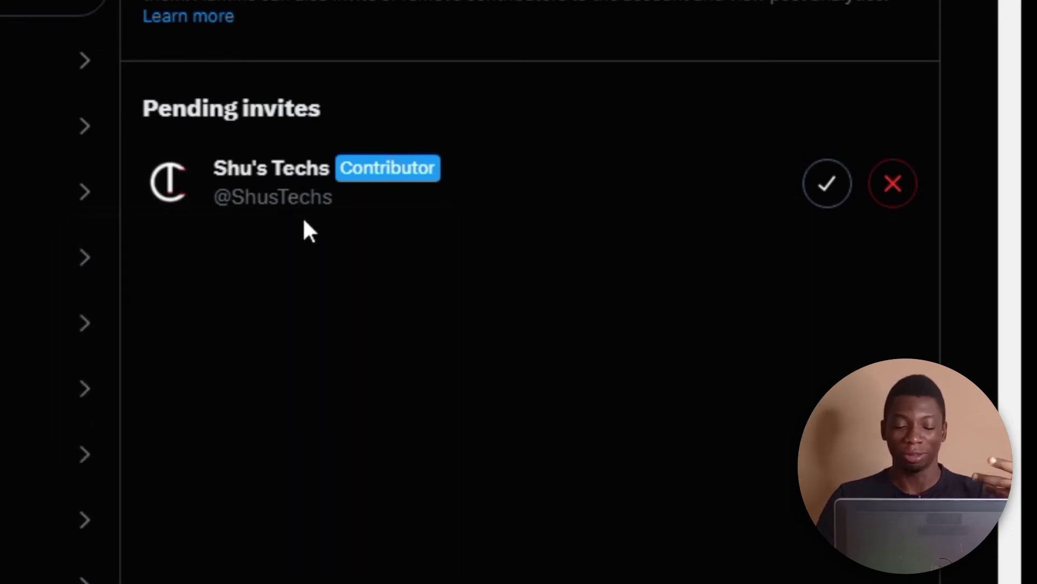
pyautogui.click(826, 185)
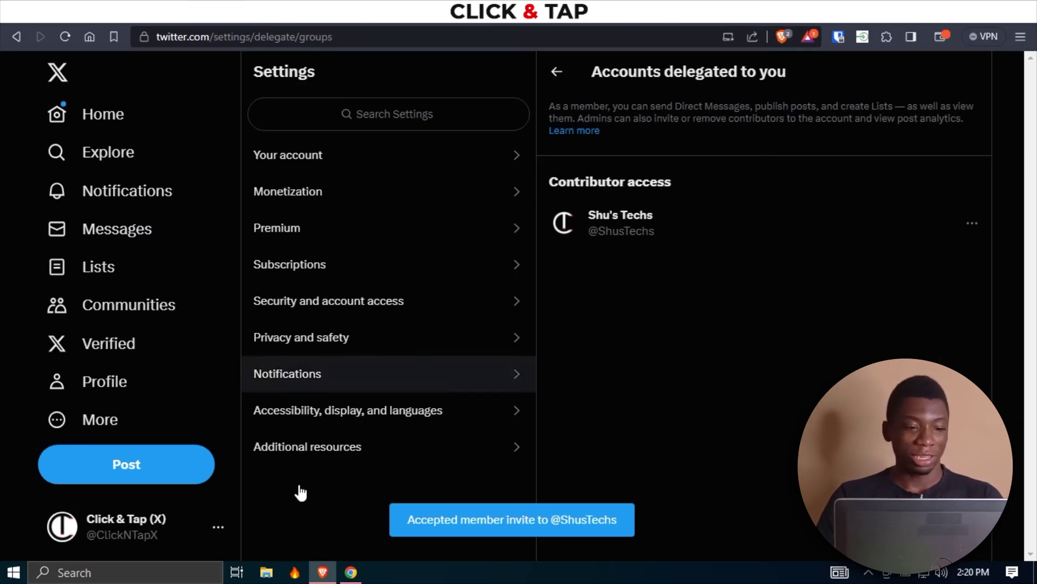
# Switch to acting as the delegated Shu's Techs account from the account menu.
pyautogui.click(217, 530)
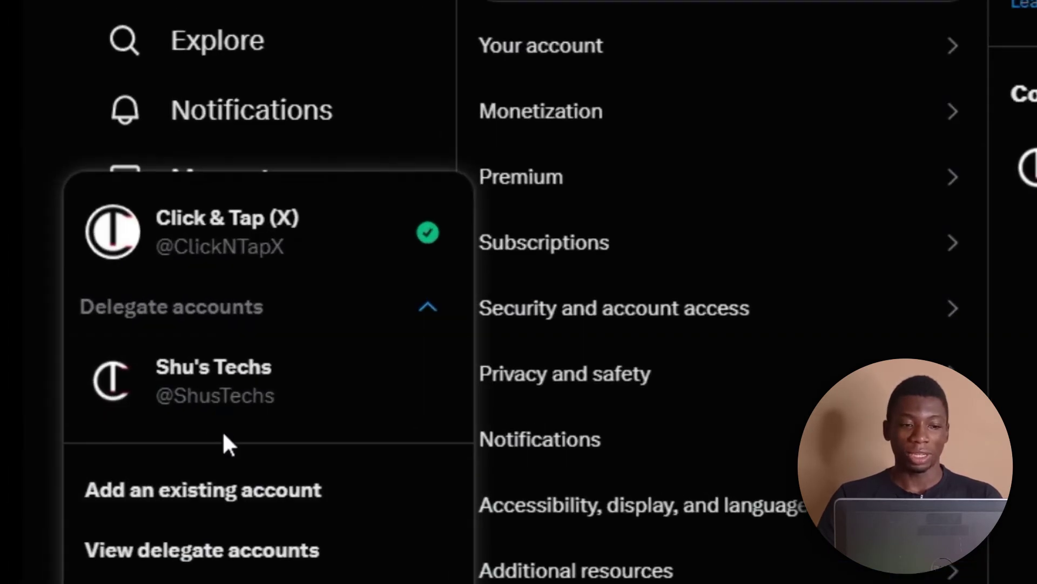
pyautogui.click(238, 400)
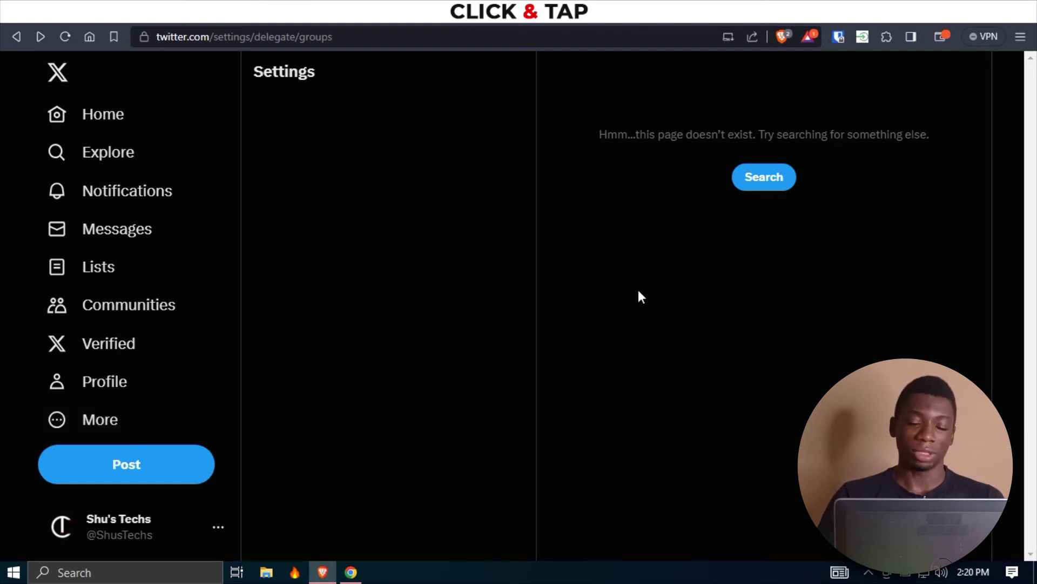
pyautogui.click(757, 178)
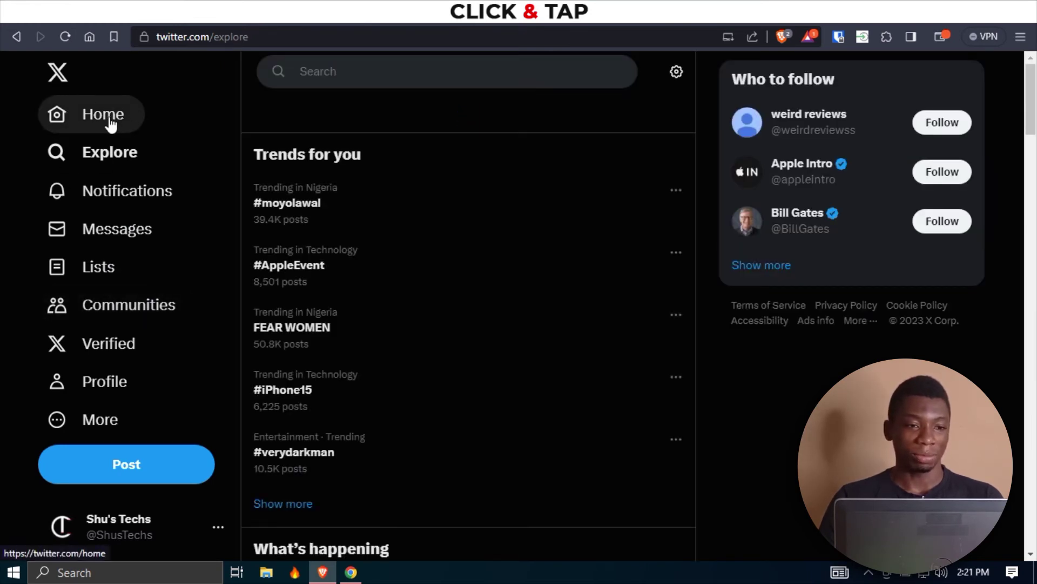
# Open the Shu's Techs profile and scroll through its header and posts.
pyautogui.click(97, 394)
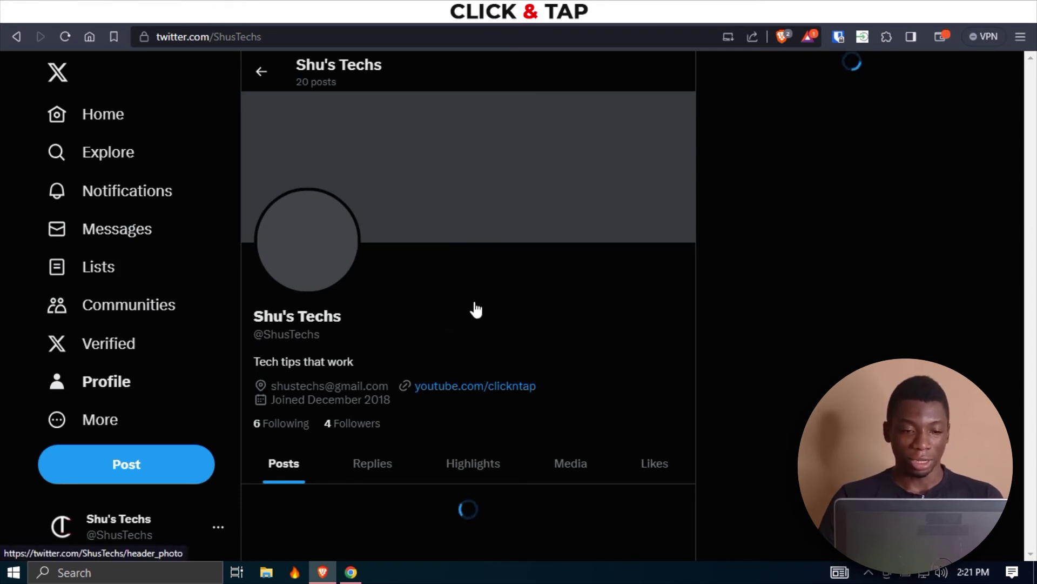
pyautogui.scroll(-3, 503, 317)
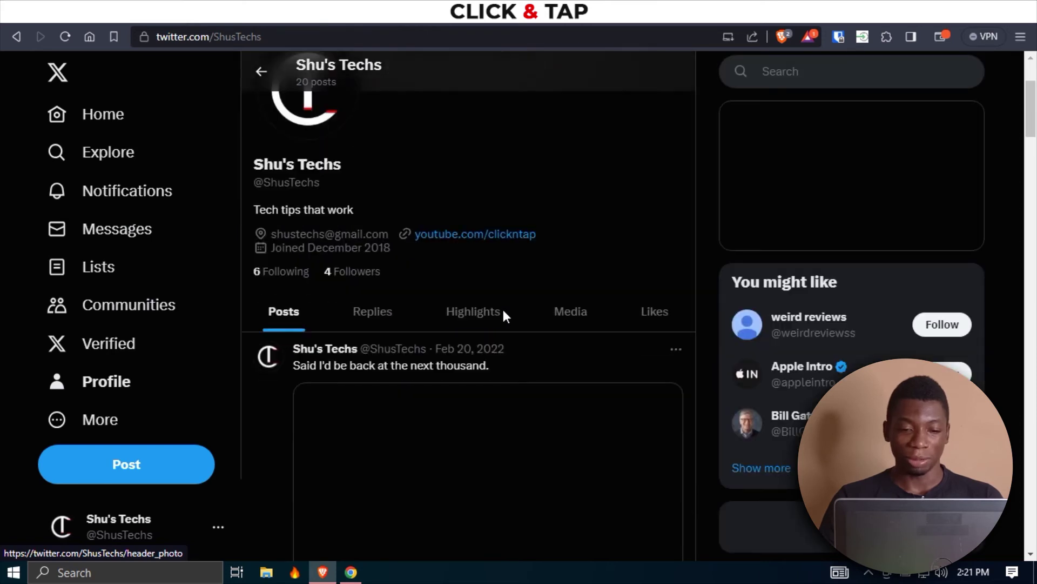
pyautogui.scroll(4, 503, 318)
pyautogui.scroll(-5, 504, 317)
pyautogui.scroll(-2, 503, 316)
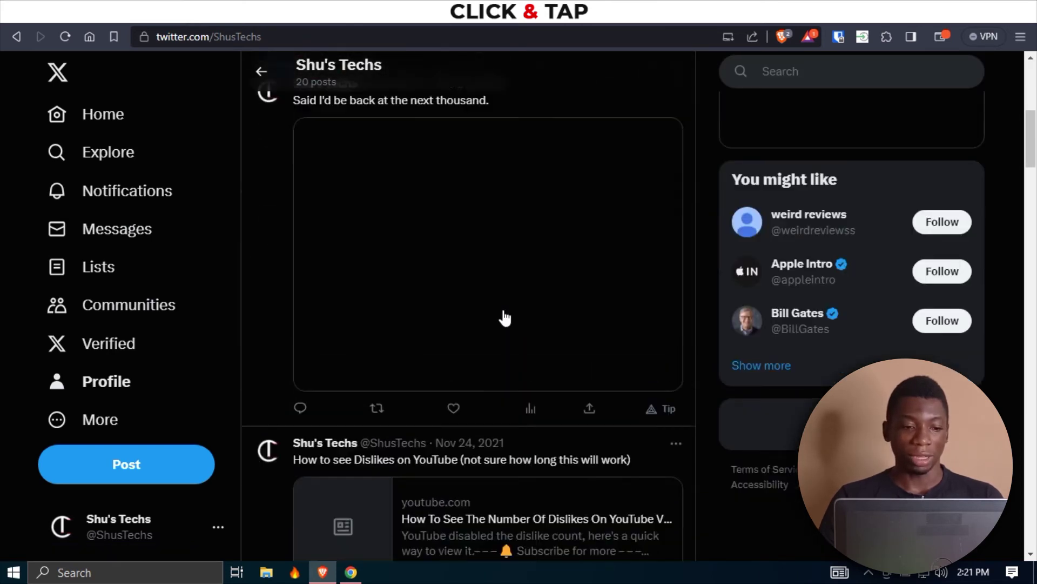
pyautogui.scroll(7, 504, 316)
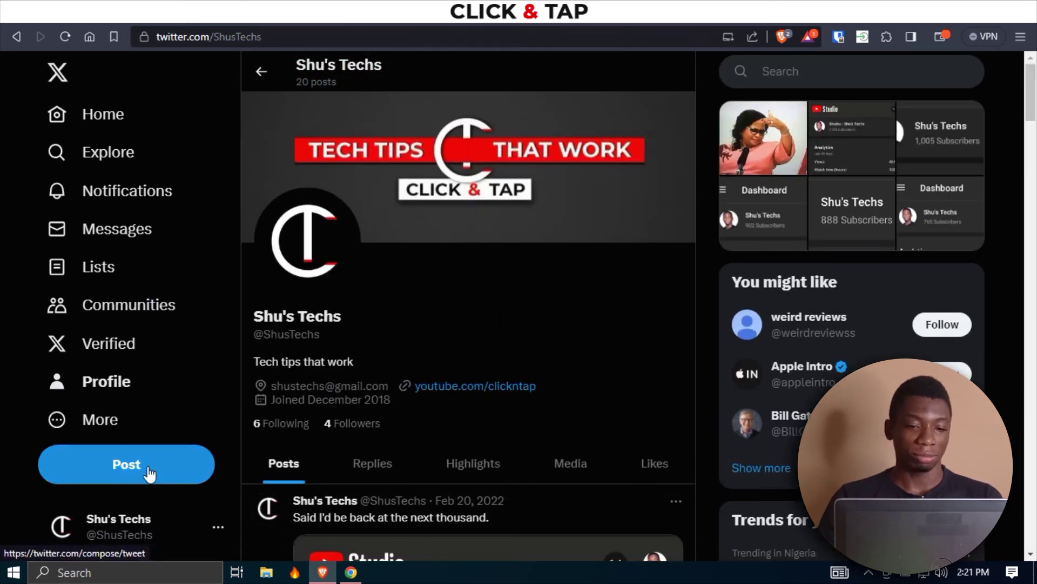
# Publish a post reading "Testing" as Shu's Techs and dismiss the features notice.
pyautogui.click(107, 475)
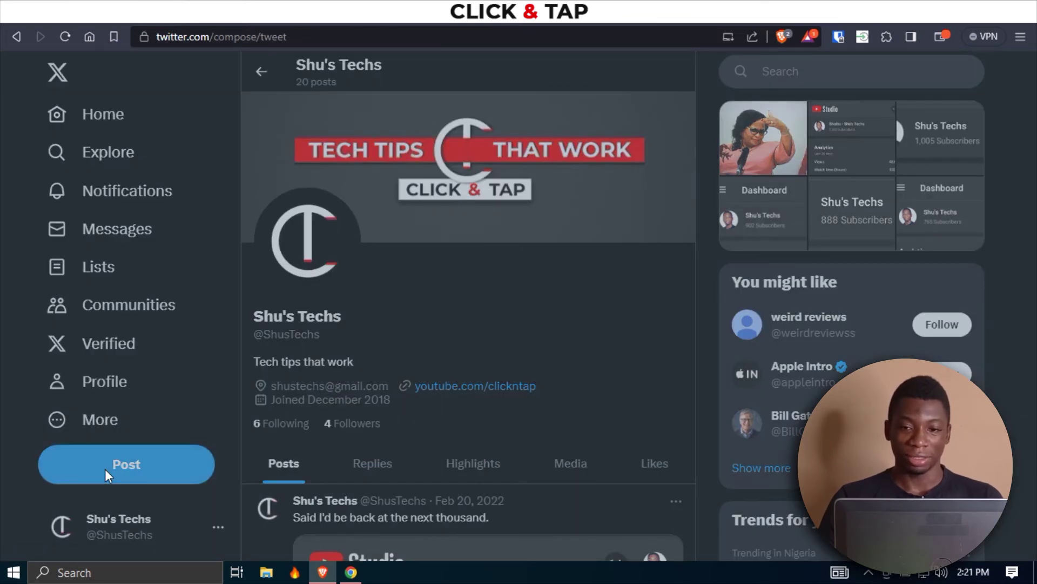
pyautogui.write('Testing')
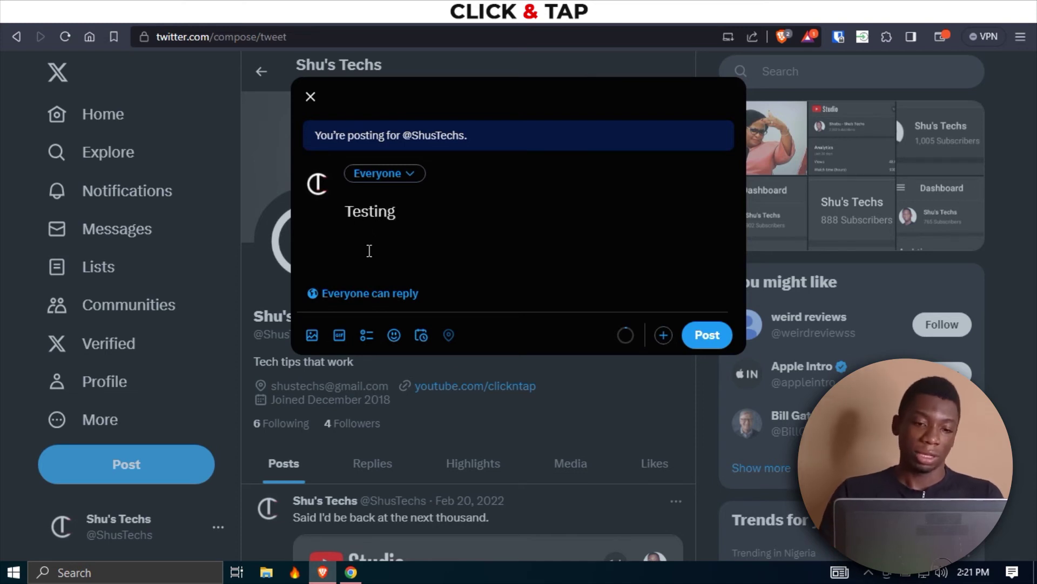
pyautogui.click(704, 339)
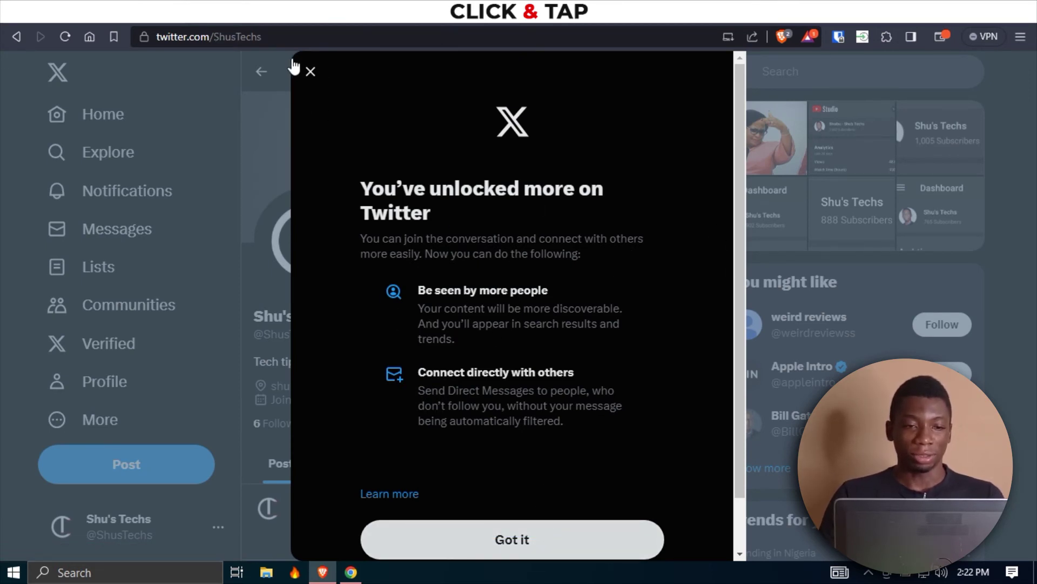
pyautogui.click(311, 72)
# Delete the Testing post from the profile via its options menu.
pyautogui.scroll(-5, 431, 368)
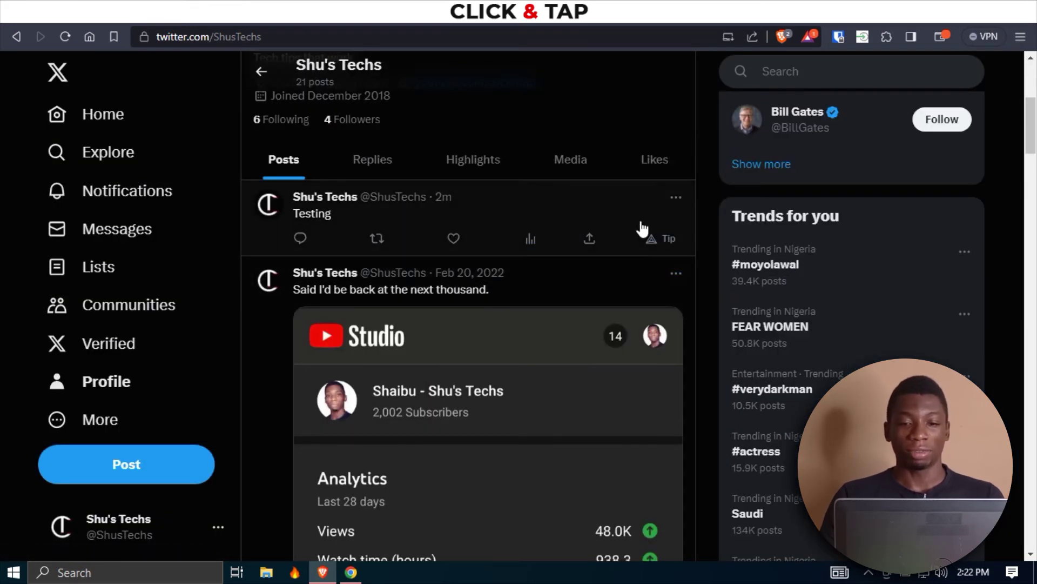
pyautogui.click(676, 201)
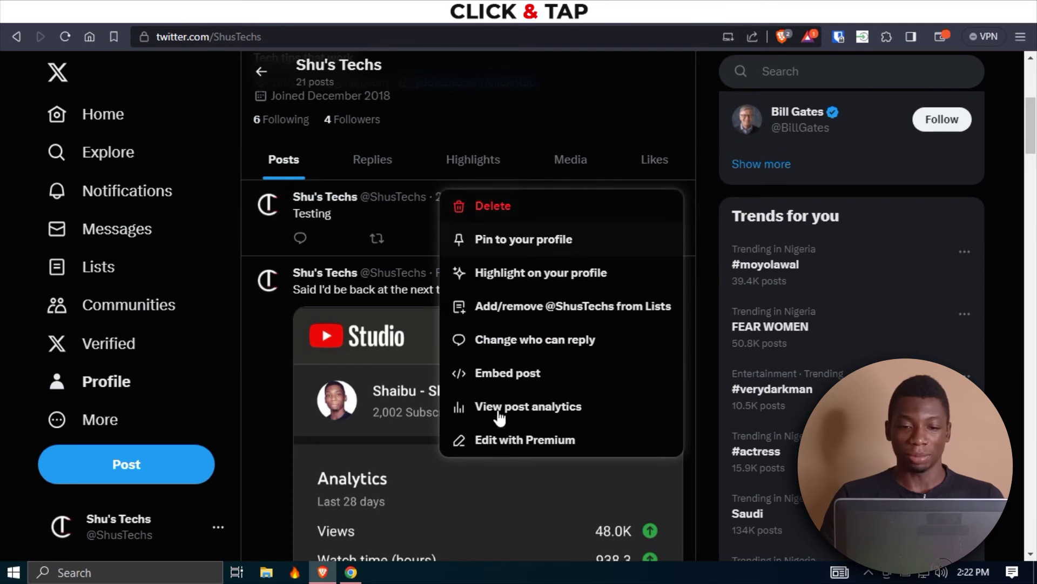
pyautogui.click(492, 207)
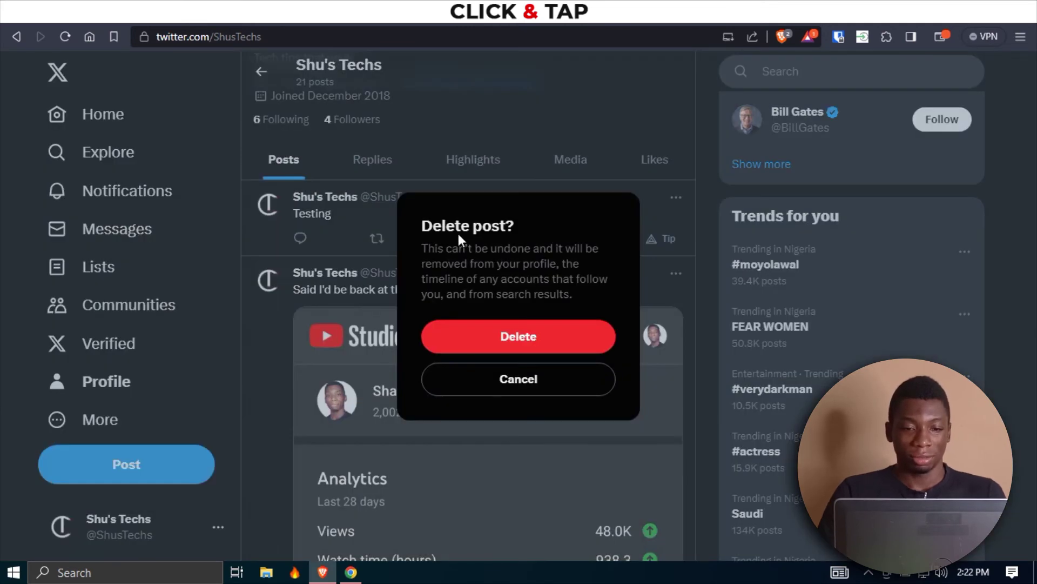
pyautogui.click(514, 335)
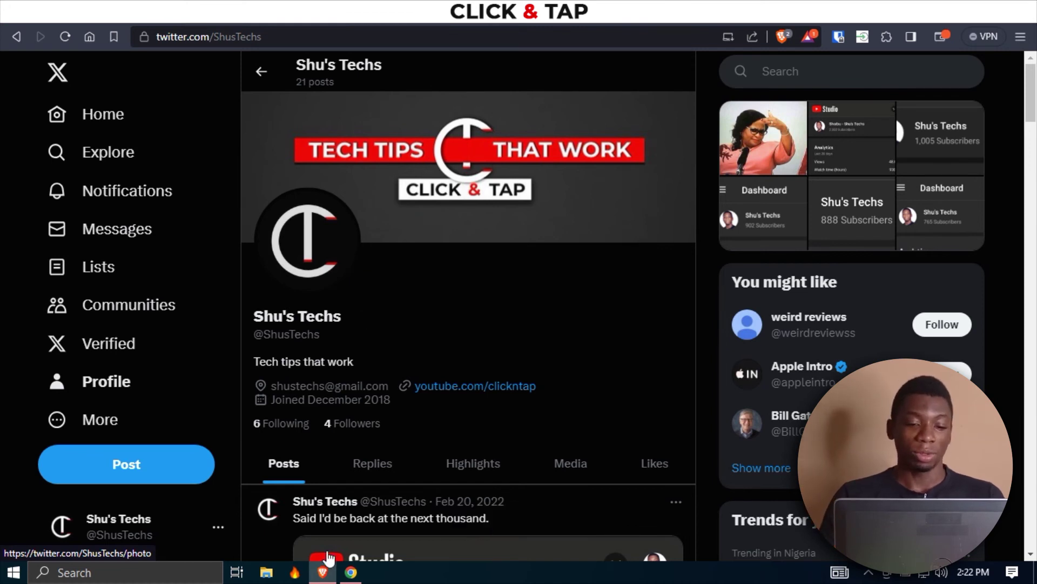
# In the owner's browser window, close the invite-sent confirmation and return to the home timeline.
pyautogui.moveTo(323, 579)
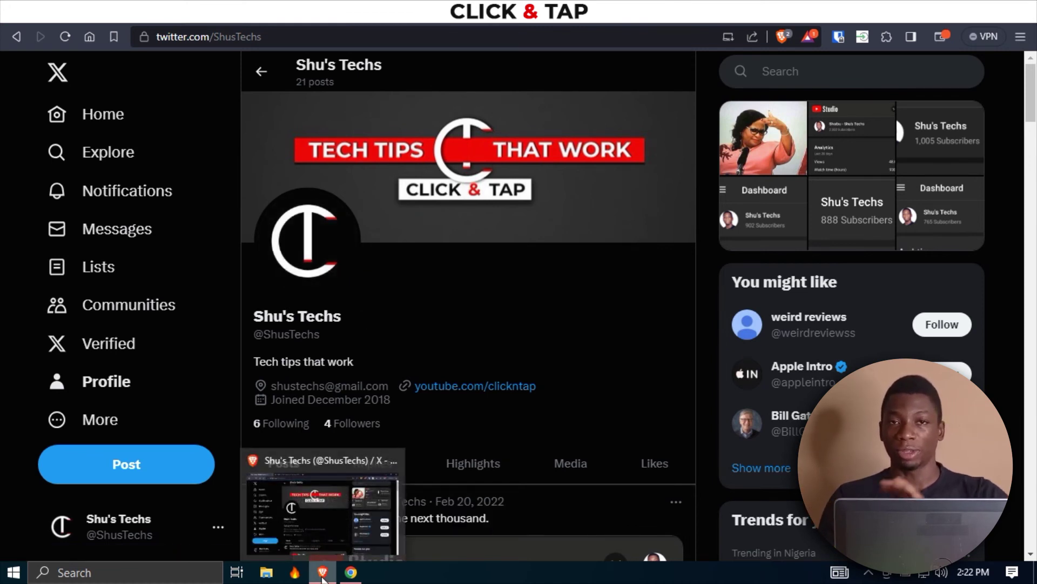
pyautogui.click(353, 577)
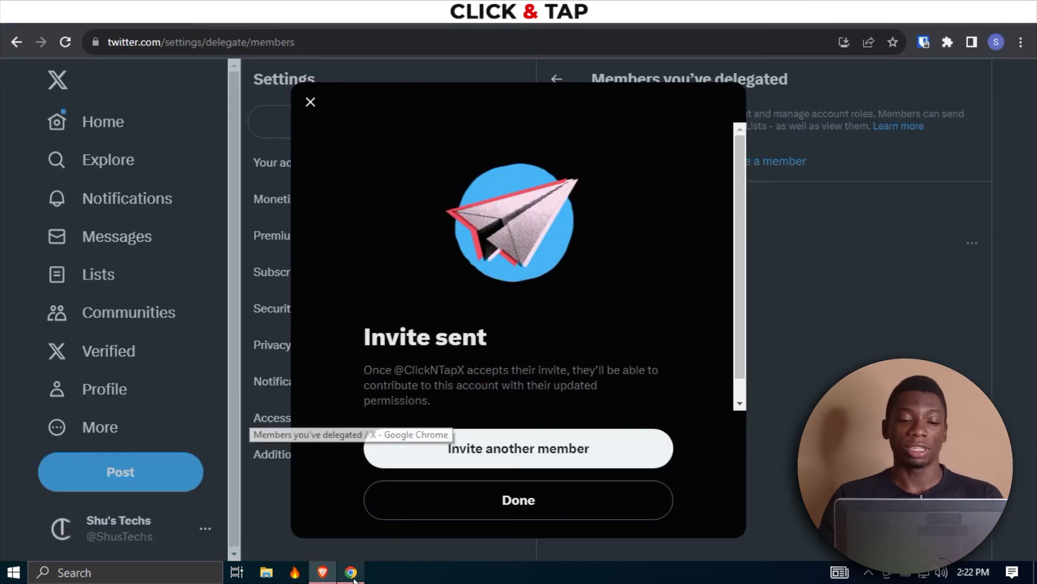
pyautogui.click(514, 500)
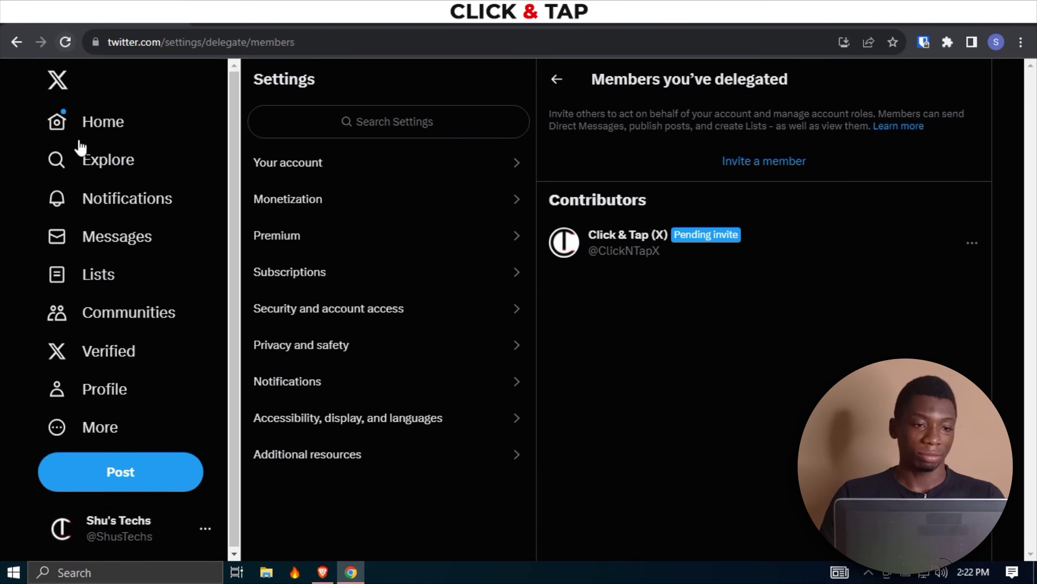
pyautogui.click(98, 137)
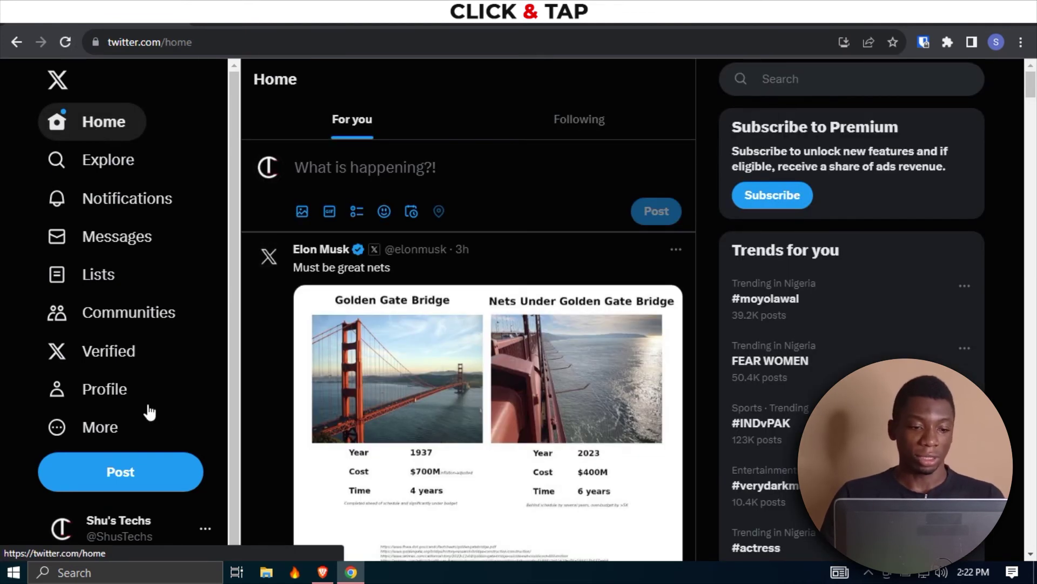
# Open Settings and privacy > Security and account access > Delegate > Members you've delegated.
pyautogui.click(60, 436)
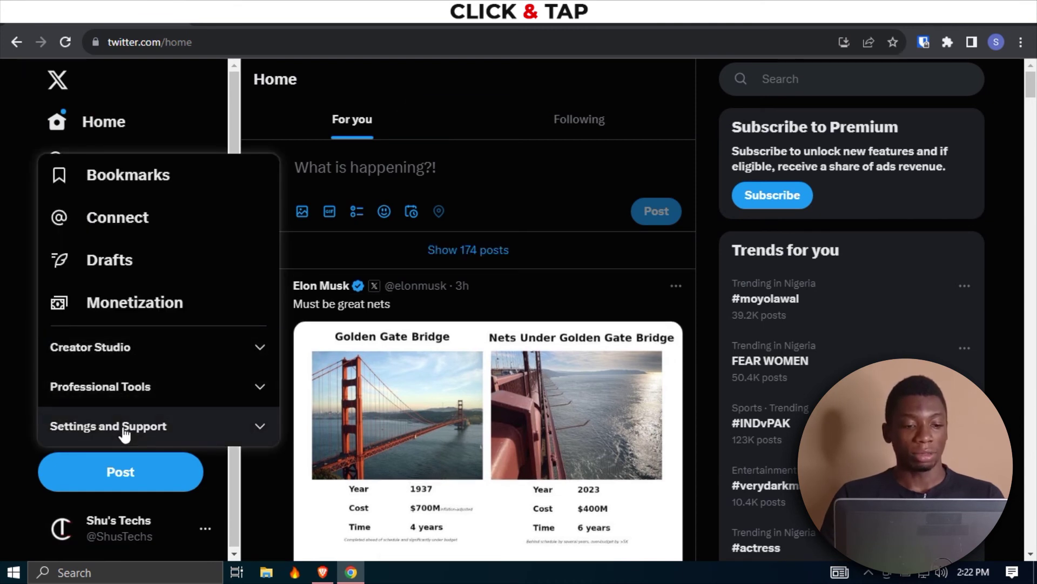
pyautogui.click(153, 427)
pyautogui.click(123, 464)
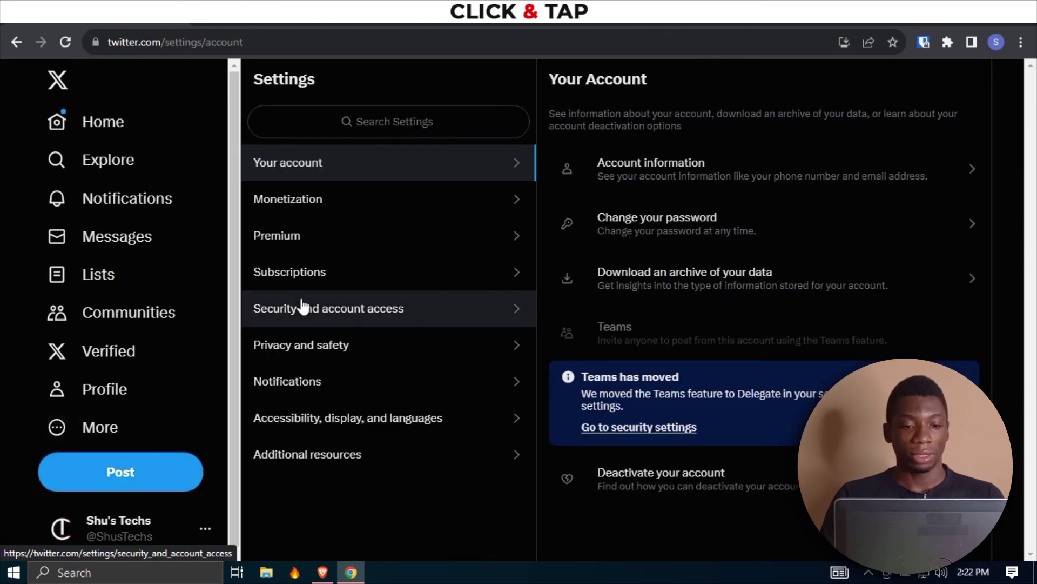
pyautogui.click(309, 309)
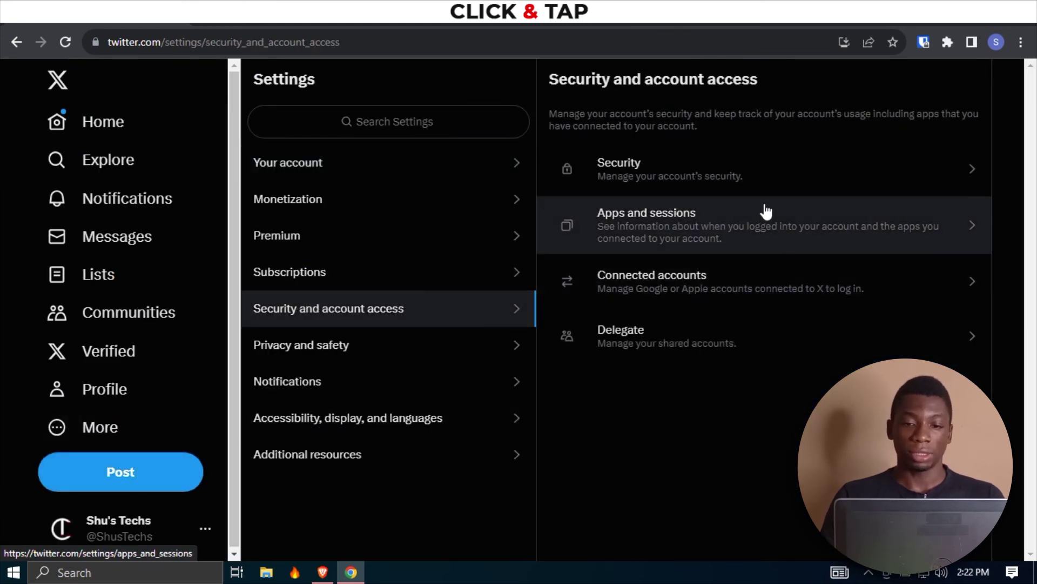
pyautogui.click(743, 330)
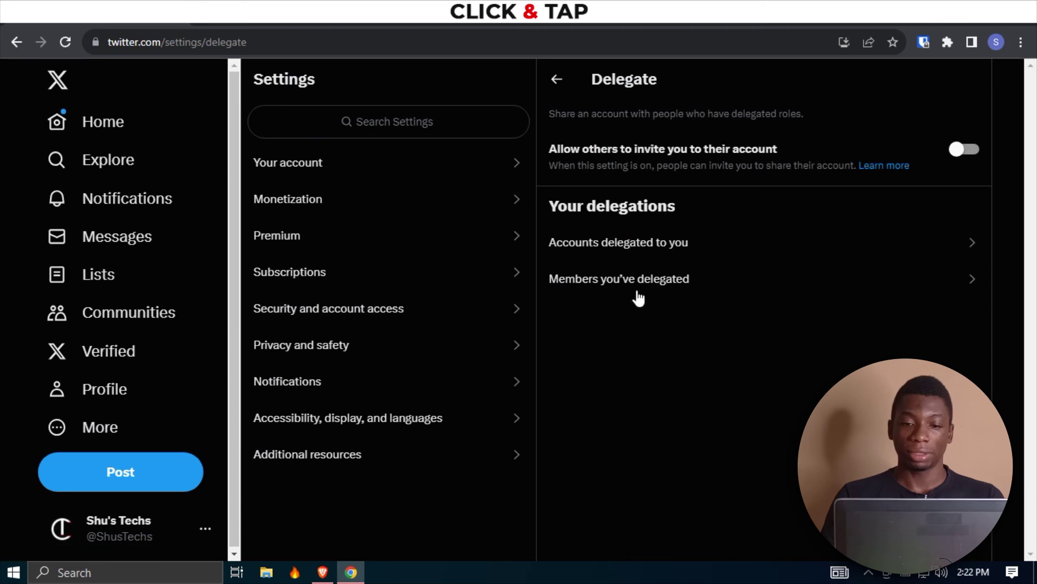
pyautogui.click(667, 283)
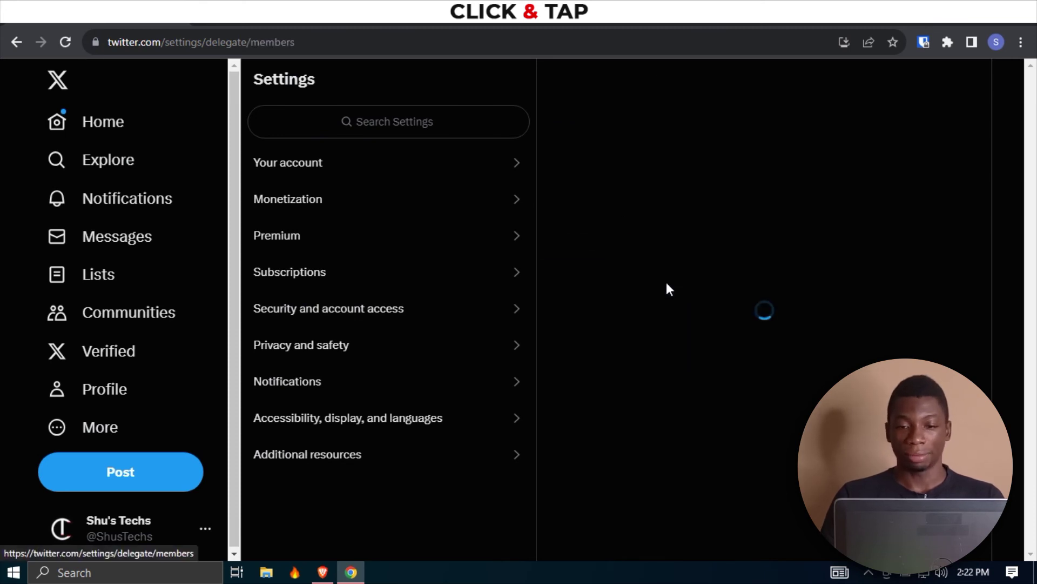
pyautogui.click(971, 250)
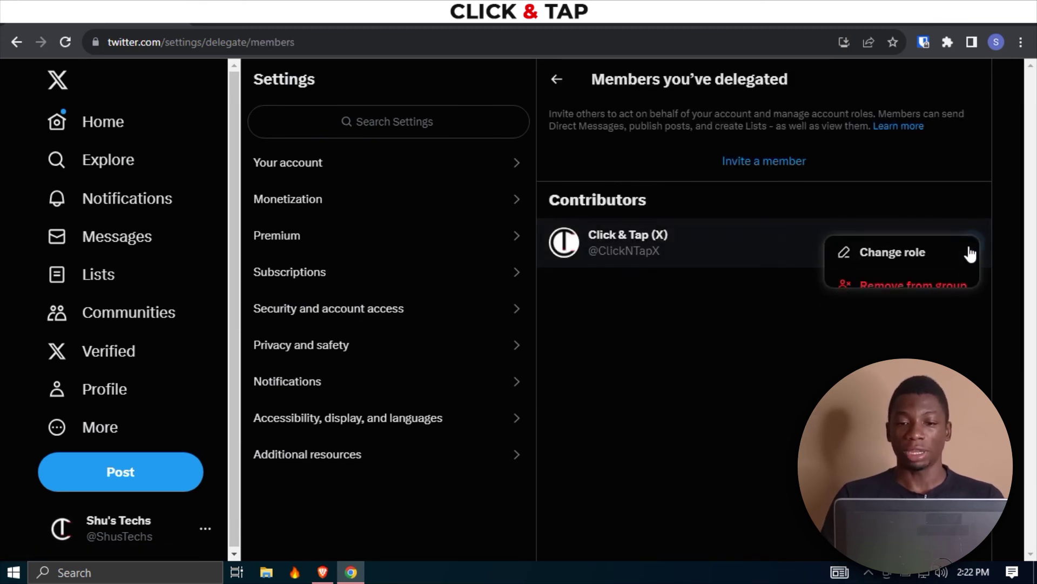
pyautogui.click(899, 262)
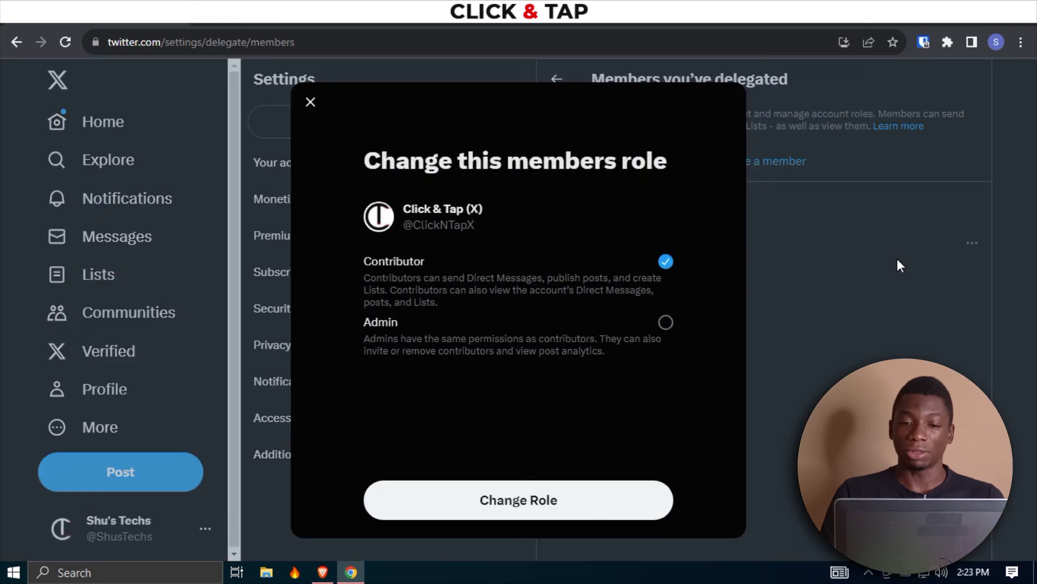
pyautogui.click(665, 324)
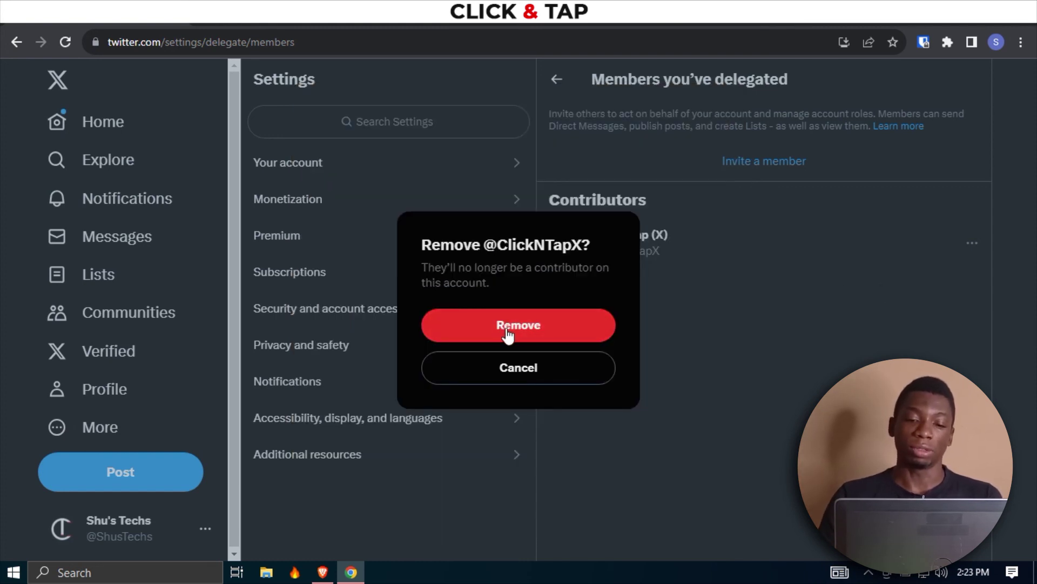
pyautogui.click(571, 370)
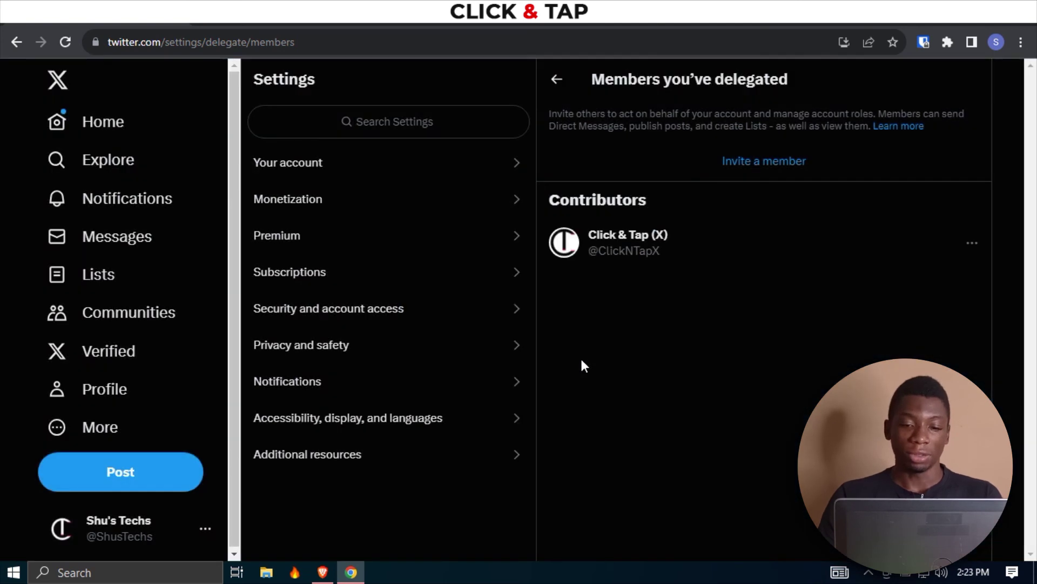